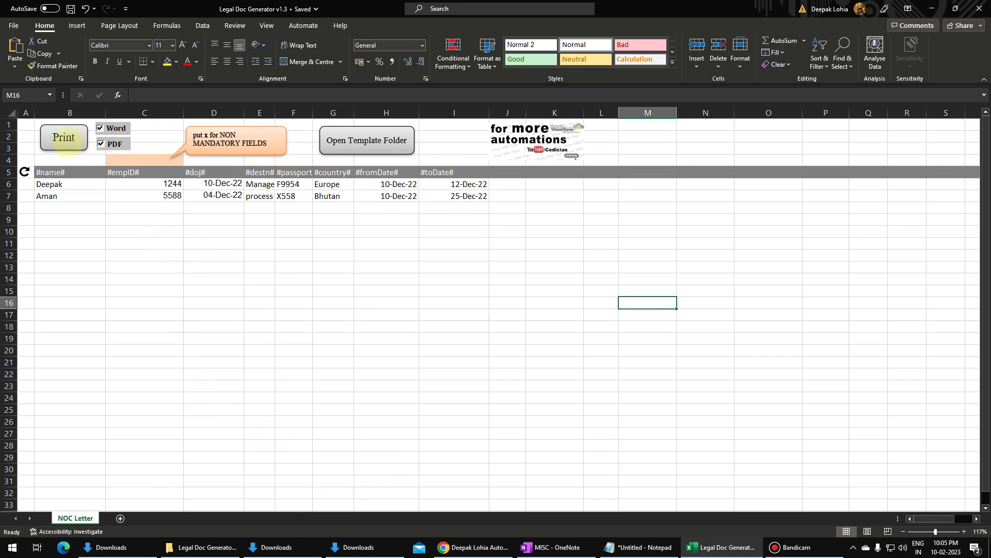
Generate the NOC letters in Word and PDF format for the listed employees and show the export folder beside the sheet.
{"action": "left_click", "coordinate": [63, 138]}
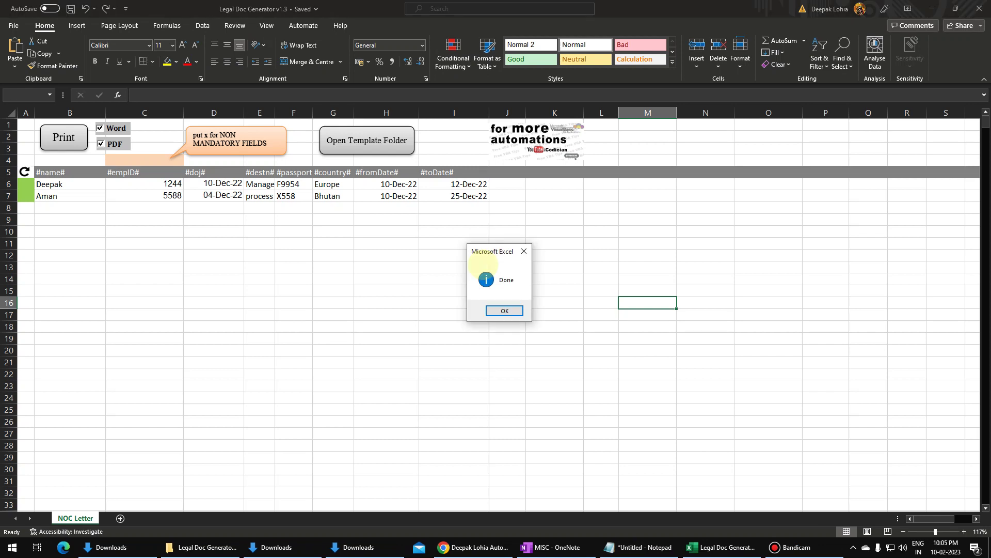
{"action": "left_click", "coordinate": [505, 310]}
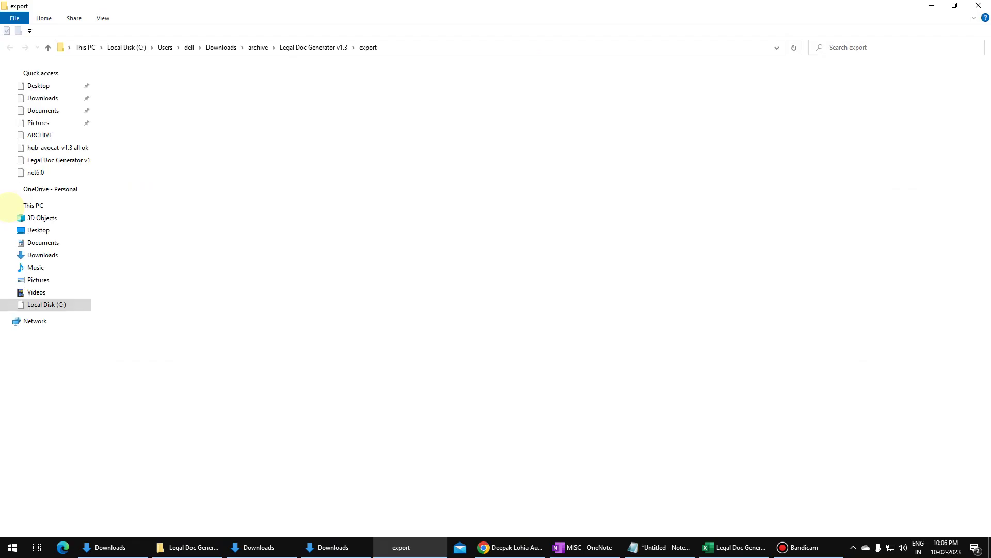
{"action": "left_click_drag", "start_coordinate": [287, 8], "coordinate": [482, 231]}
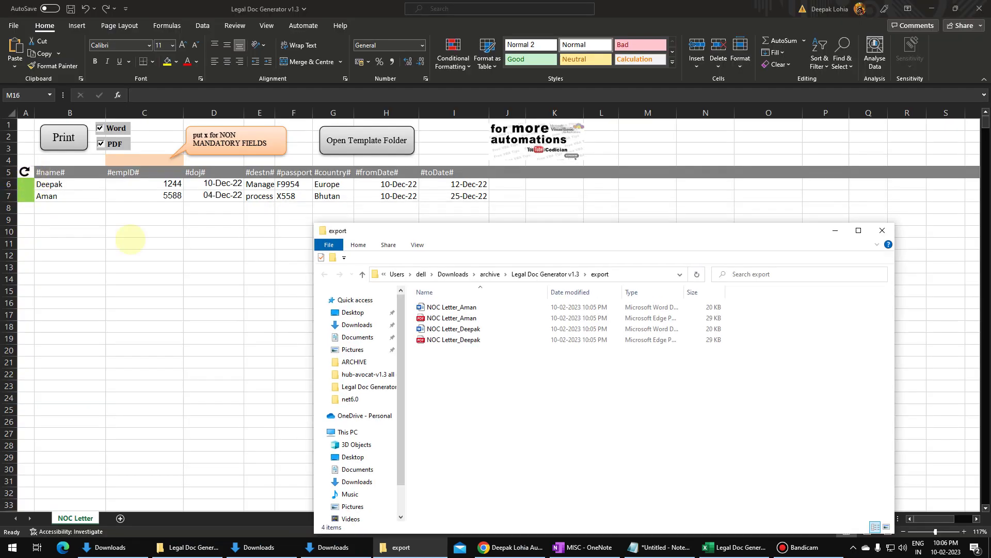
Open both exported NOC Letter PDFs one after the other, review their content and close them.
{"action": "double_click", "coordinate": [455, 318]}
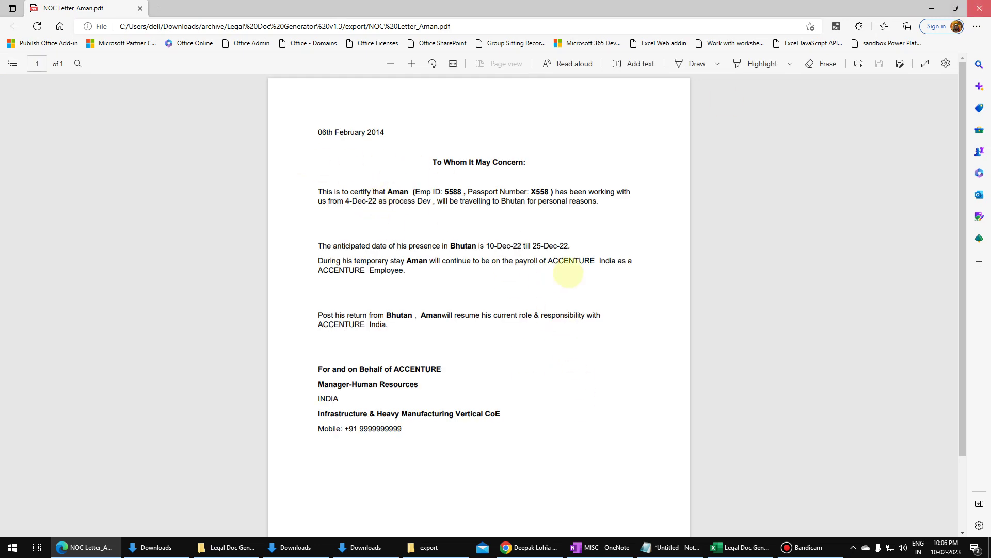
{"action": "left_click", "coordinate": [980, 8]}
{"action": "left_click", "coordinate": [467, 340]}
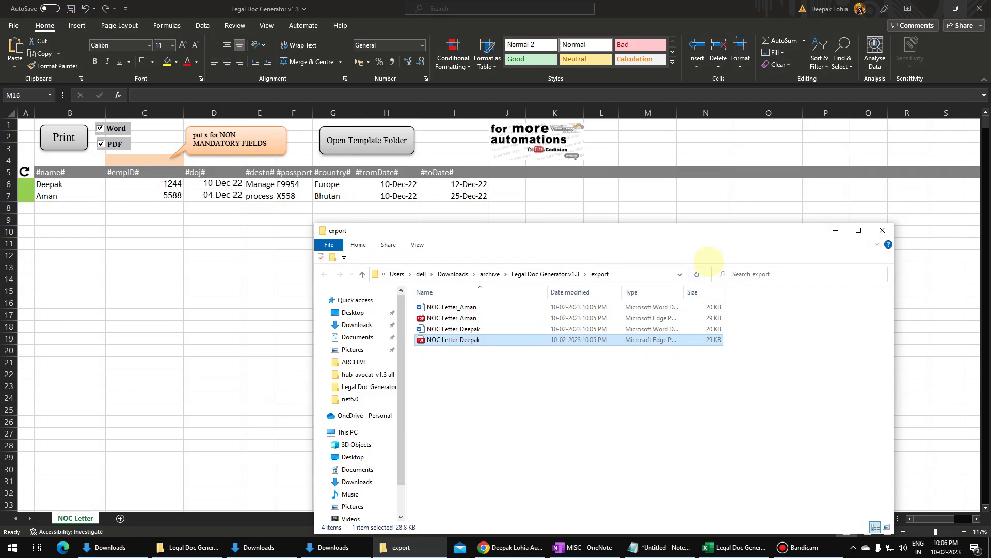
{"action": "key", "text": "Return"}
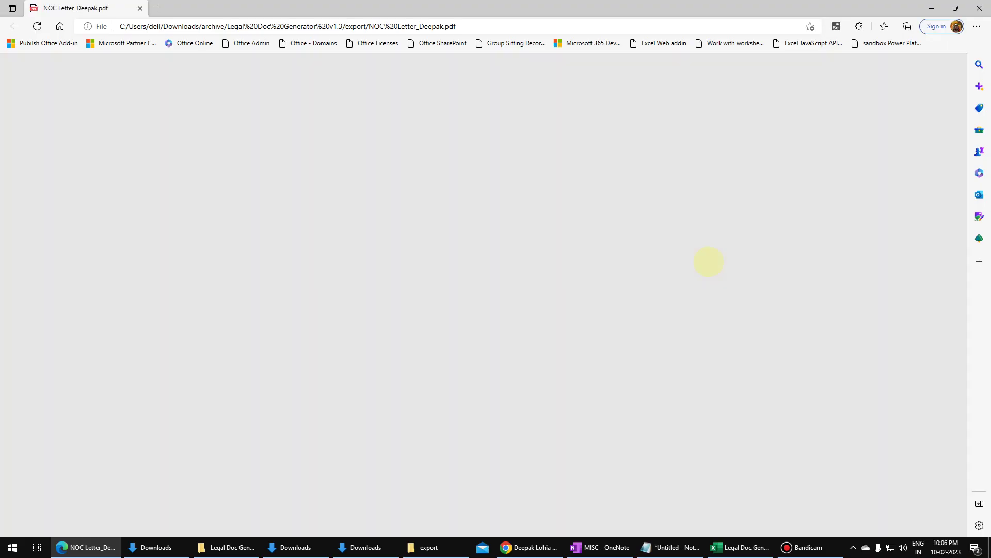
{"action": "key", "text": "ctrl+w"}
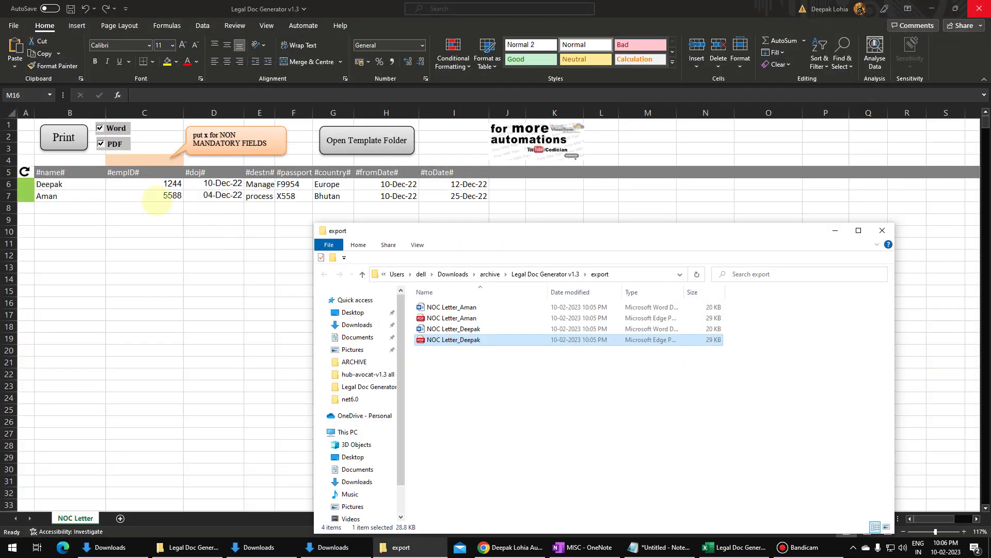
Open the NOC Word document from the template folder, examine its #name# placeholders and close it.
{"action": "left_click_drag", "start_coordinate": [72, 185], "coordinate": [472, 415]}
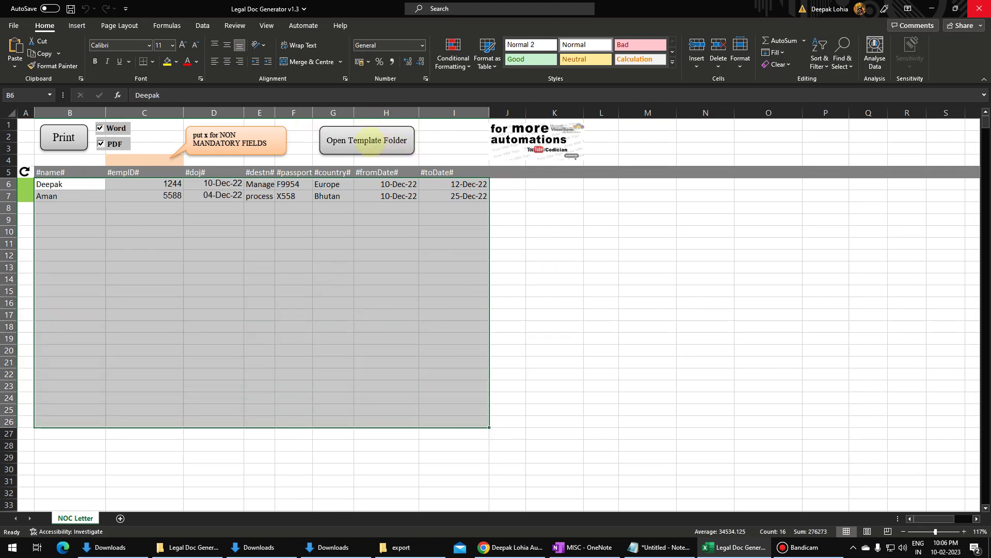
{"action": "left_click", "coordinate": [385, 142]}
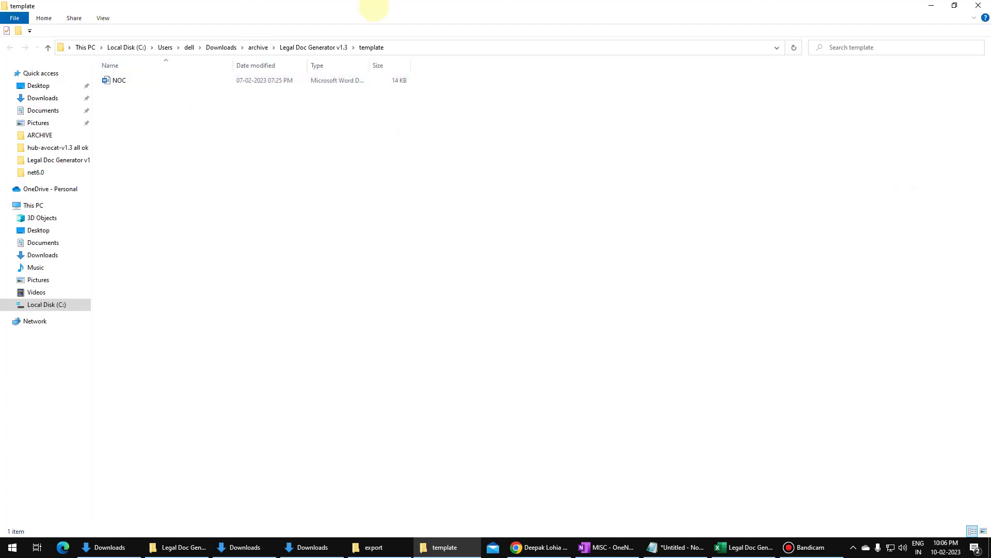
{"action": "double_click", "coordinate": [436, 7]}
{"action": "double_click", "coordinate": [429, 307]}
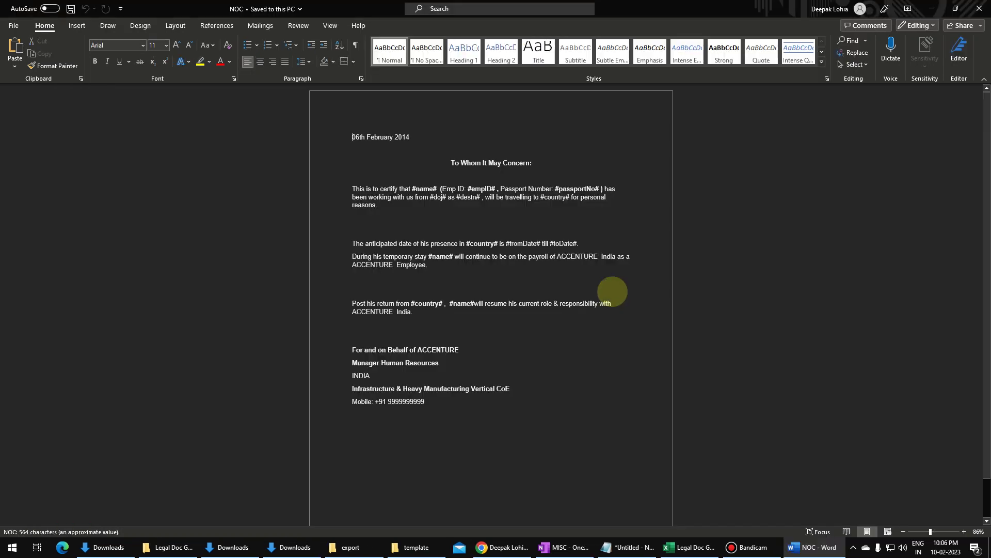
{"action": "left_click", "coordinate": [436, 188]}
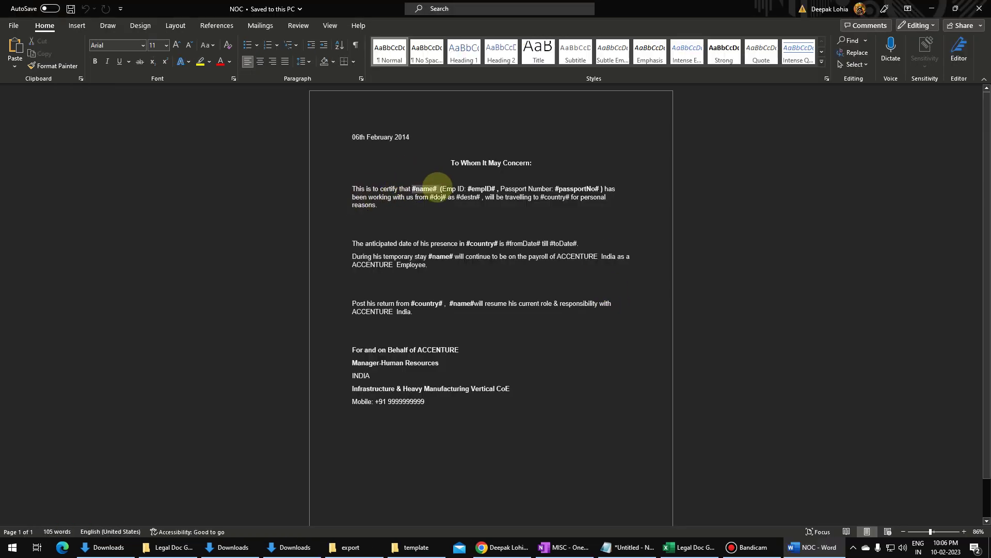
{"action": "left_click_drag", "start_coordinate": [414, 257], "coordinate": [450, 257]}
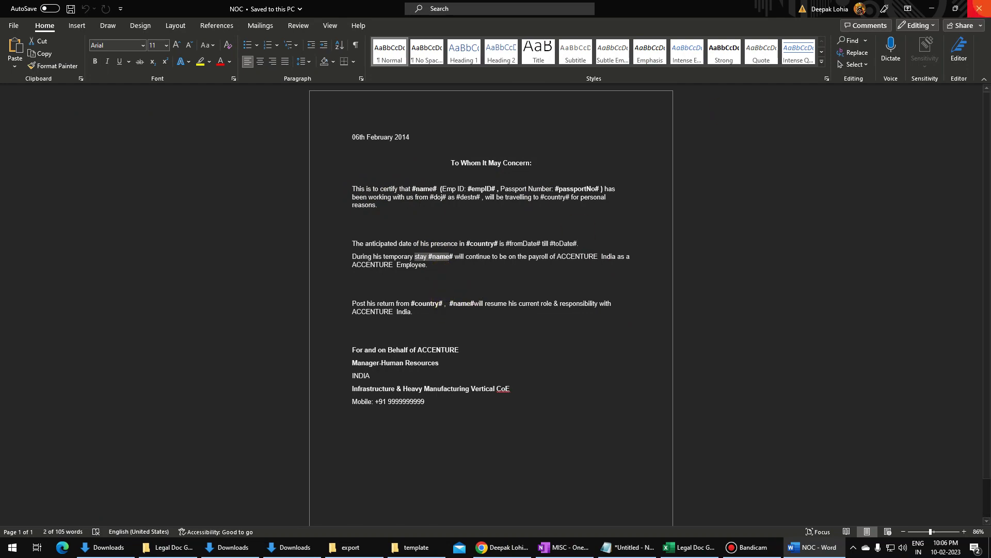
{"action": "left_click", "coordinate": [980, 8]}
Examine the placeholder headers in row 5 of the NOC Letter sheet, from #name# through #toDate#.
{"action": "left_click_drag", "start_coordinate": [52, 172], "coordinate": [458, 165]}
{"action": "left_click", "coordinate": [67, 206]}
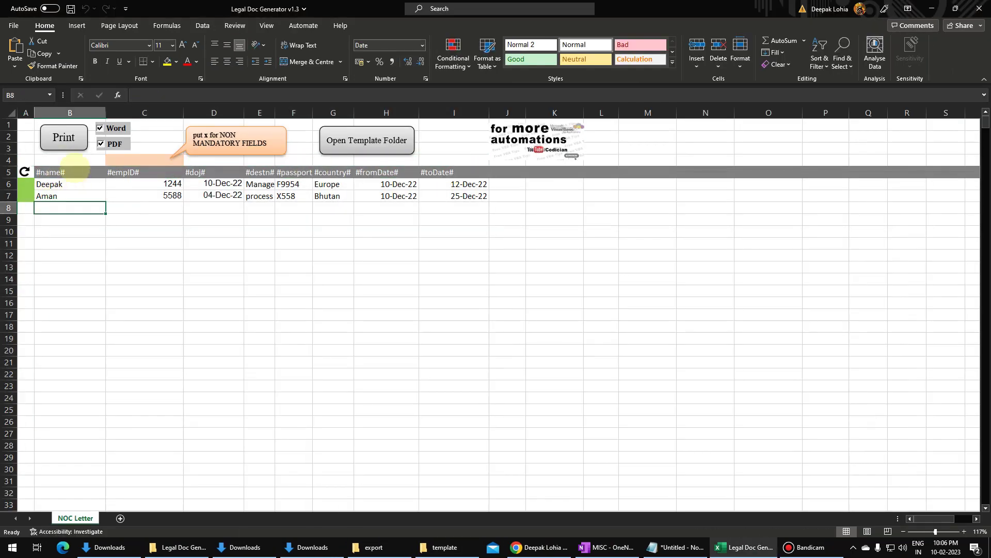
{"action": "left_click", "coordinate": [150, 172]}
{"action": "key", "text": "Right"}
{"action": "key", "text": "Right"}
{"action": "key", "text": "Right"}
{"action": "key", "text": "Right"}
{"action": "key", "text": "Right"}
{"action": "key", "text": "Right"}
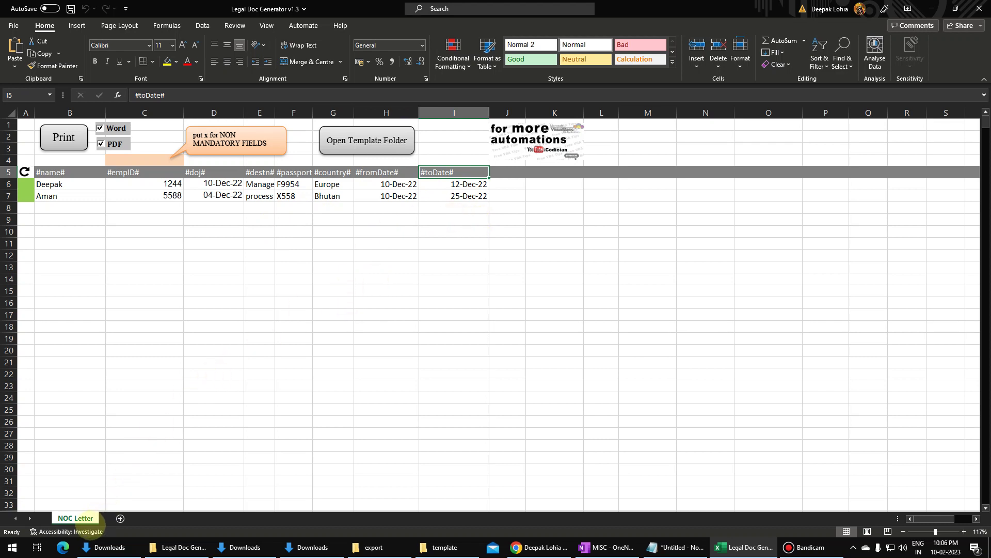
Insert a blank worksheet before NOC Letter and name it KBC Letter.
{"action": "right_click", "coordinate": [76, 518]}
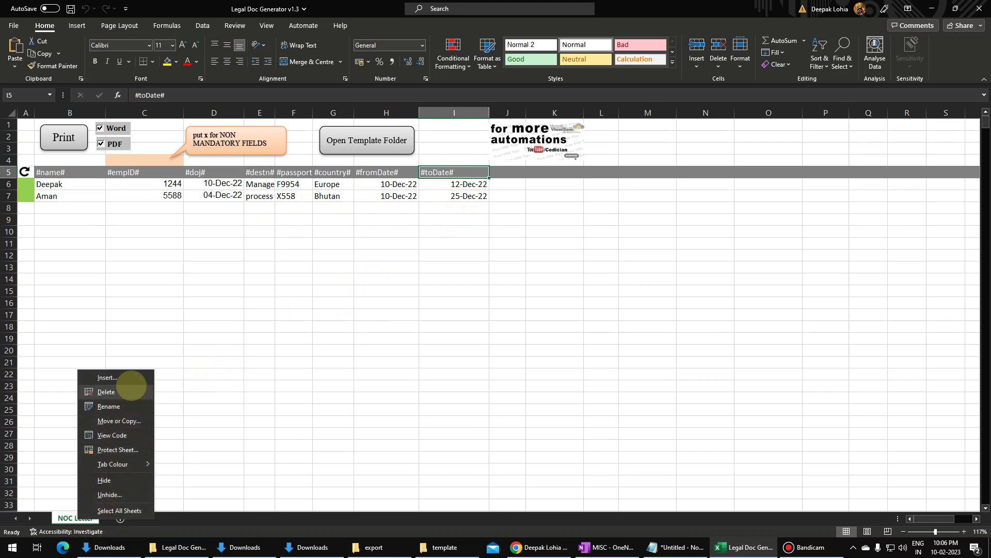
{"action": "left_click", "coordinate": [130, 376]}
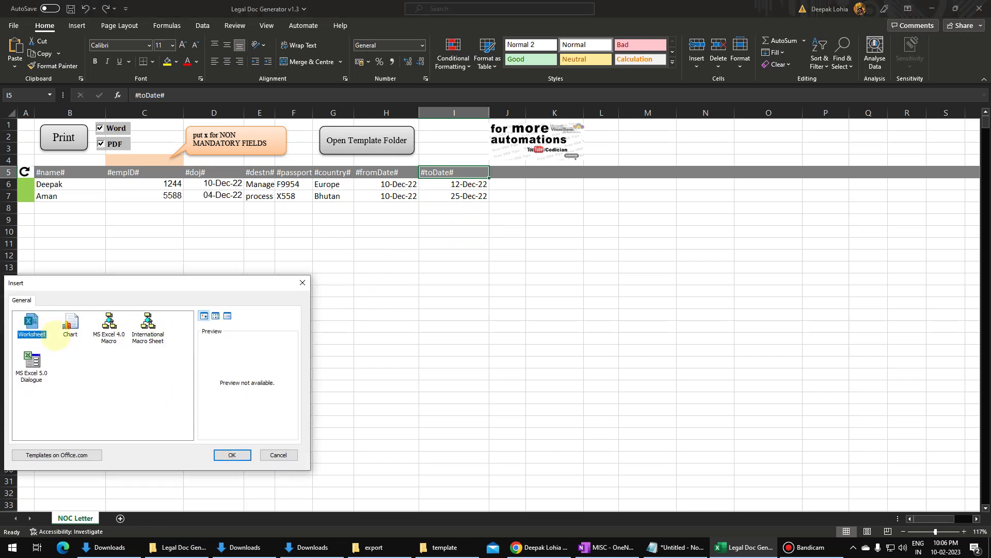
{"action": "left_click", "coordinate": [231, 455]}
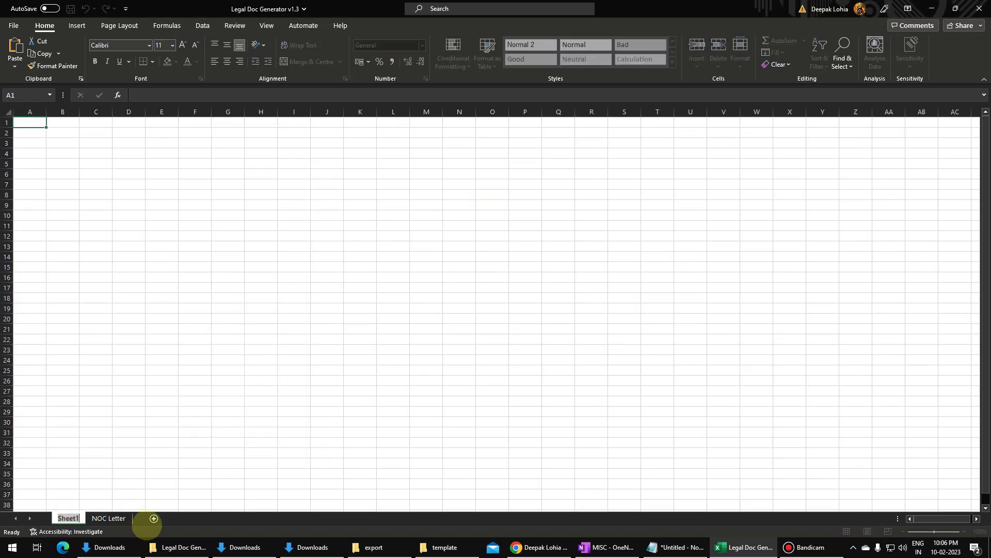
{"action": "type", "text": "KB"}
{"action": "key", "text": "Return"}
{"action": "type", "text": "C Letter"}
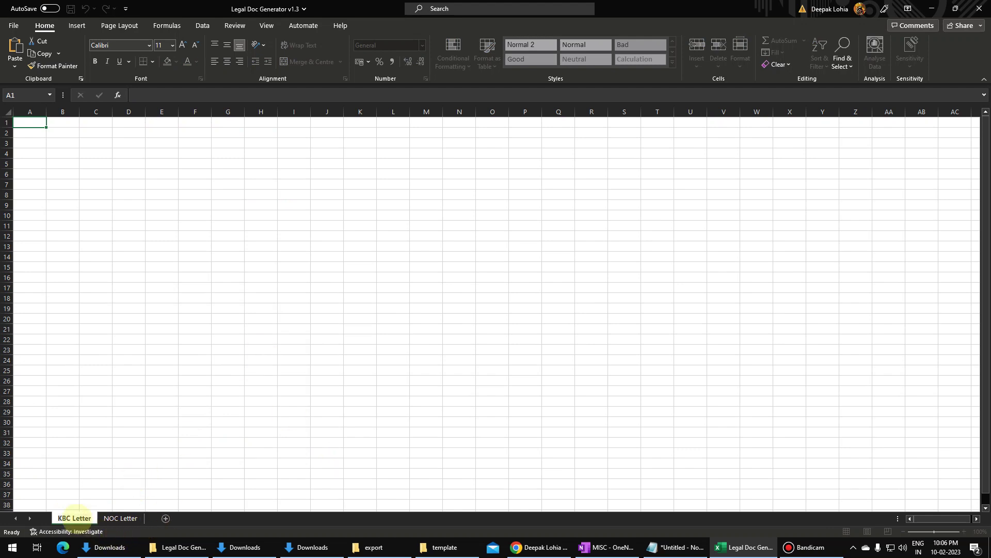
{"action": "key", "text": "Return"}
Delete the blank KBC Letter worksheet.
{"action": "left_click", "coordinate": [102, 457]}
{"action": "right_click", "coordinate": [83, 517]}
{"action": "left_click", "coordinate": [157, 383]}
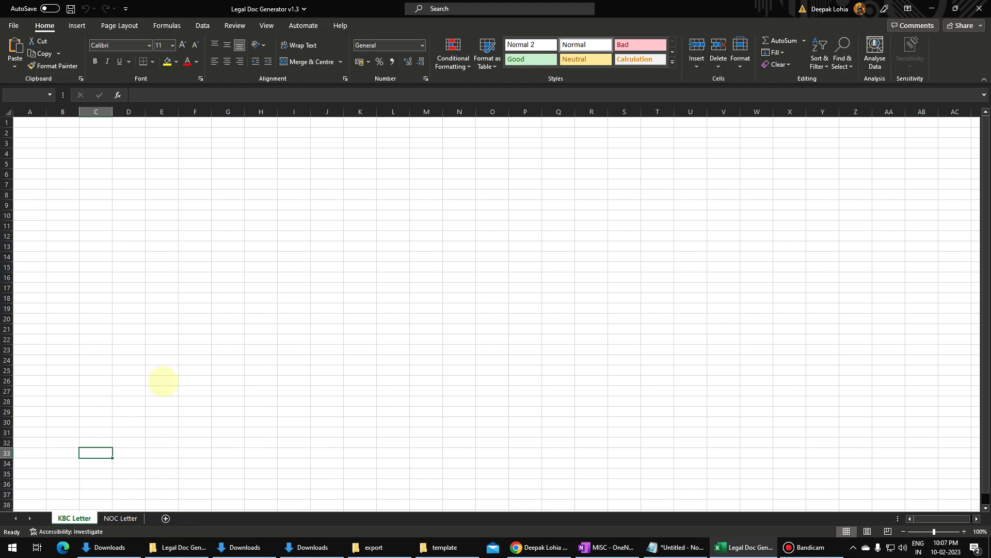
{"action": "key", "text": "Return"}
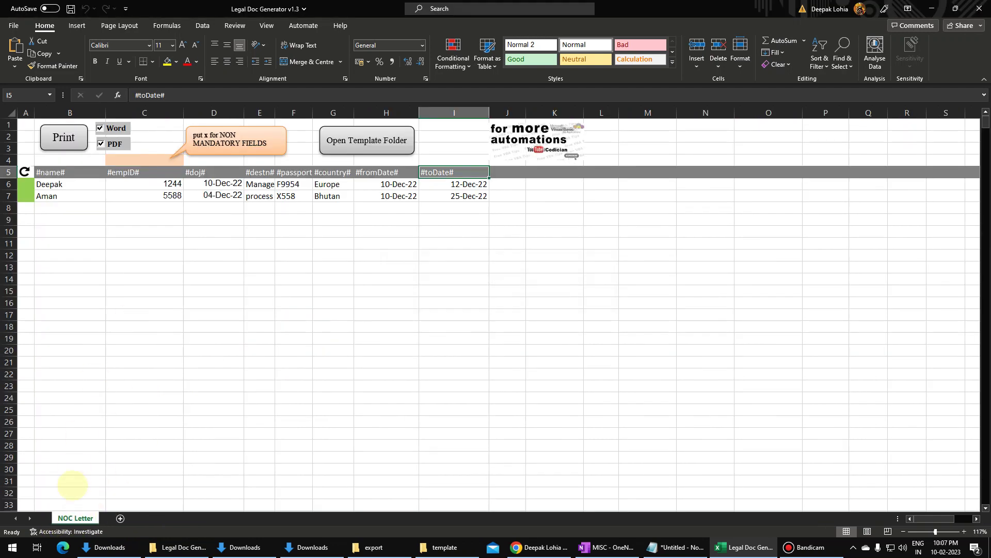
Create a copy of the NOC Letter sheet at the end of the workbook.
{"action": "right_click", "coordinate": [75, 518]}
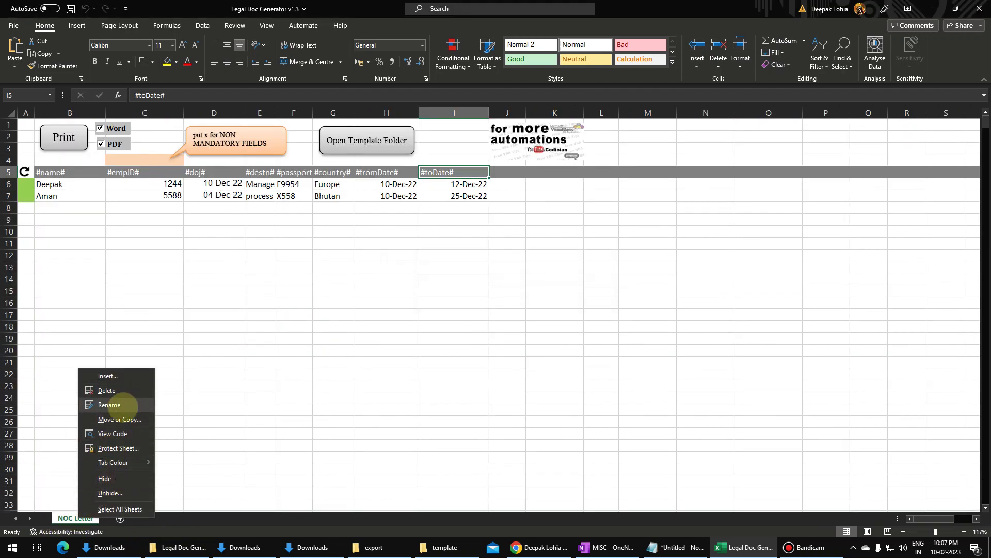
{"action": "left_click", "coordinate": [119, 419]}
{"action": "left_click", "coordinate": [67, 424]}
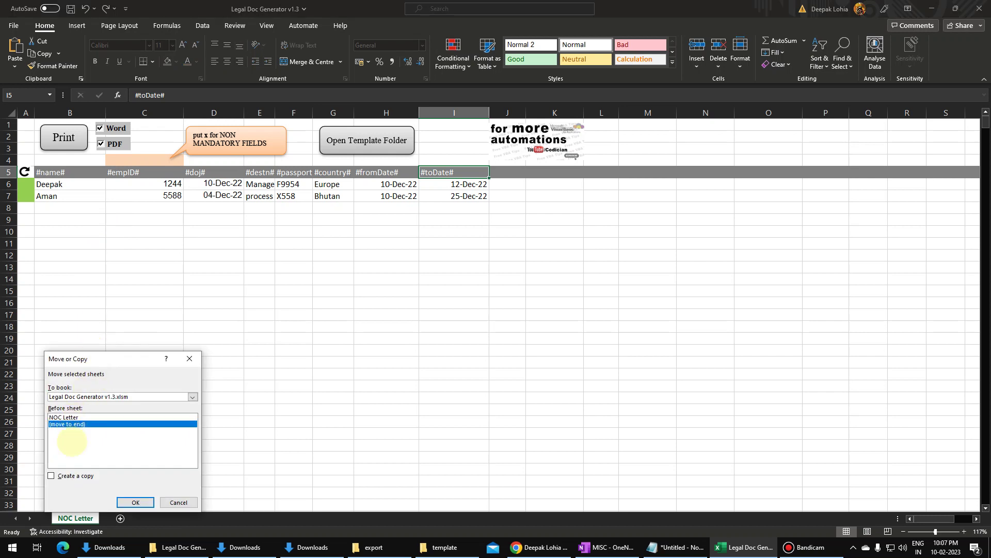
{"action": "left_click", "coordinate": [61, 475]}
{"action": "left_click", "coordinate": [136, 502]}
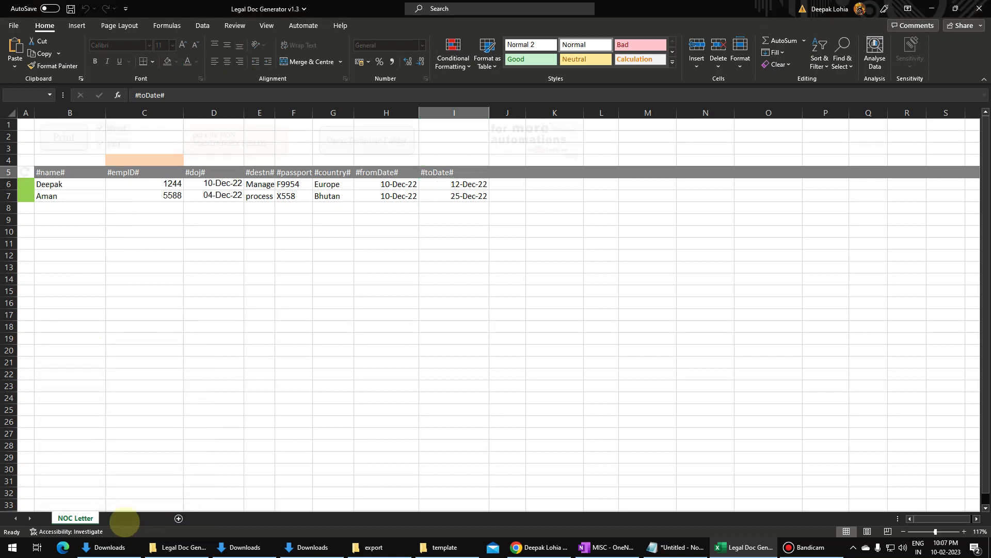
Rename the copied sheet to KBC Letter.
{"action": "double_click", "coordinate": [145, 520]}
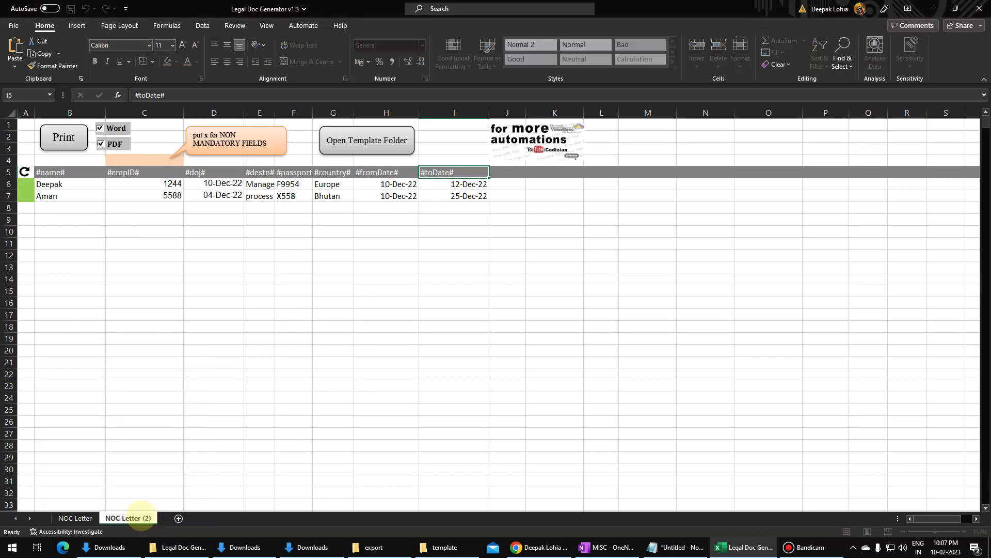
{"action": "key", "text": "shift+Left"}
{"action": "key", "text": "shift+Left"}
{"action": "key", "text": "shift+Left"}
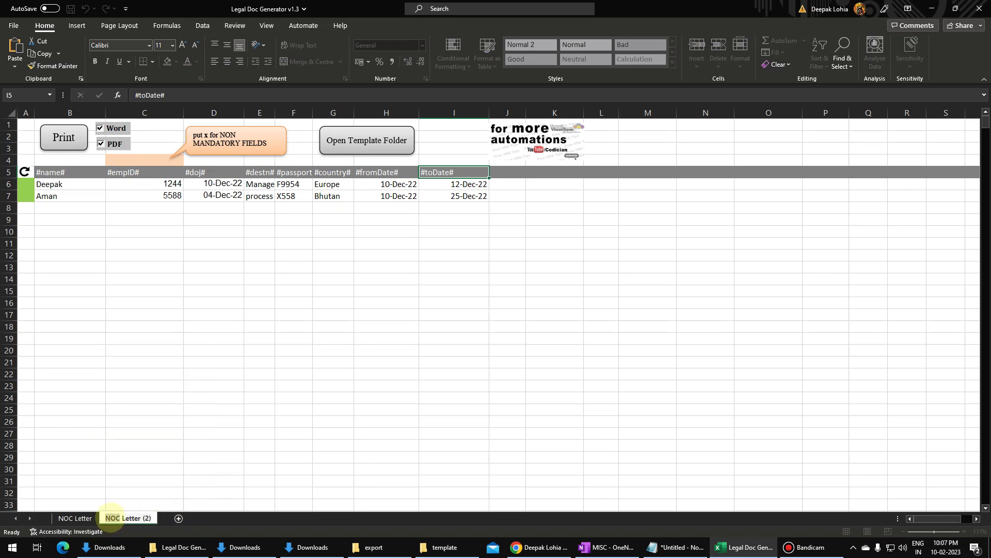
{"action": "type", "text": "KB"}
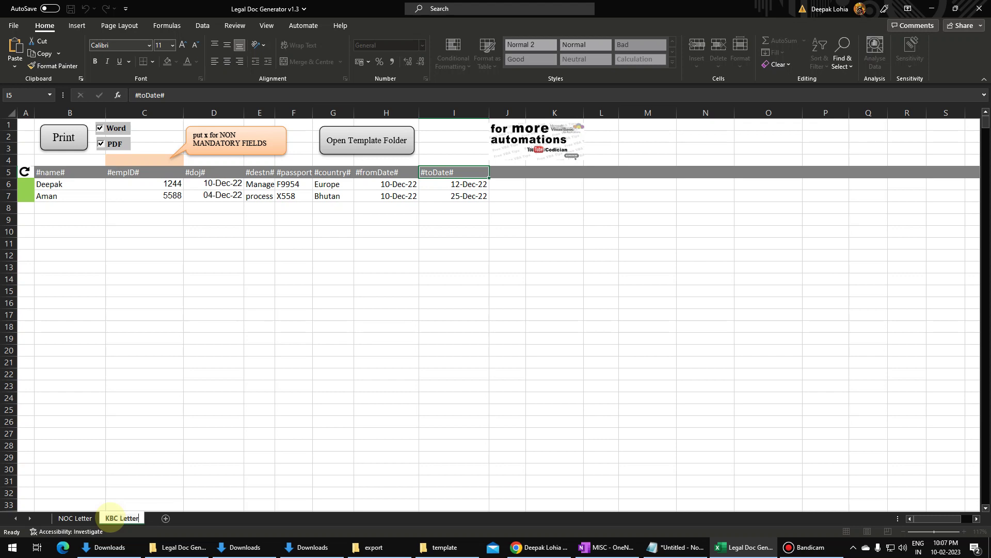
{"action": "left_click", "coordinate": [215, 244]}
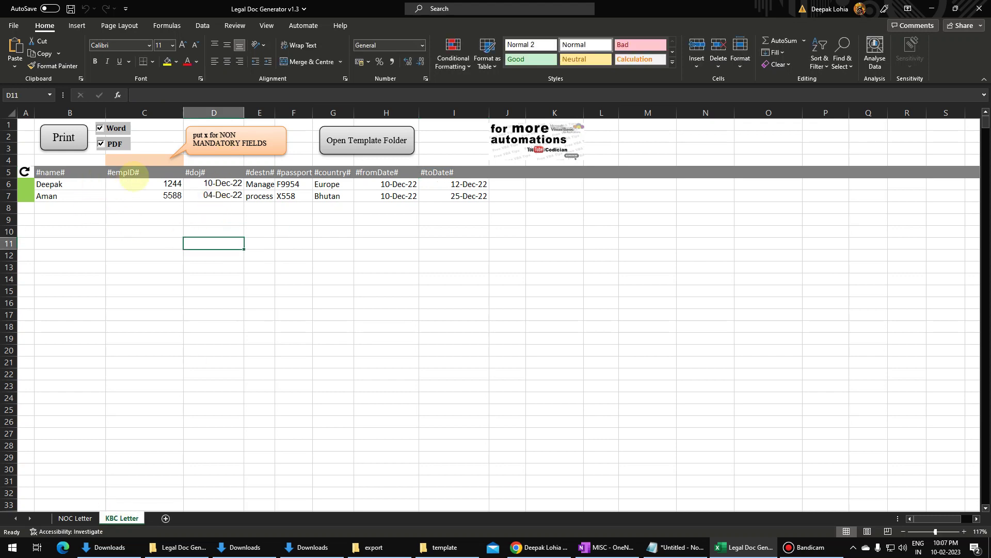
Clear the headers and data in C5:J9 of the KBC Letter sheet, keeping only the #name# column.
{"action": "left_click_drag", "start_coordinate": [124, 175], "coordinate": [509, 219]}
{"action": "key", "text": "Delete"}
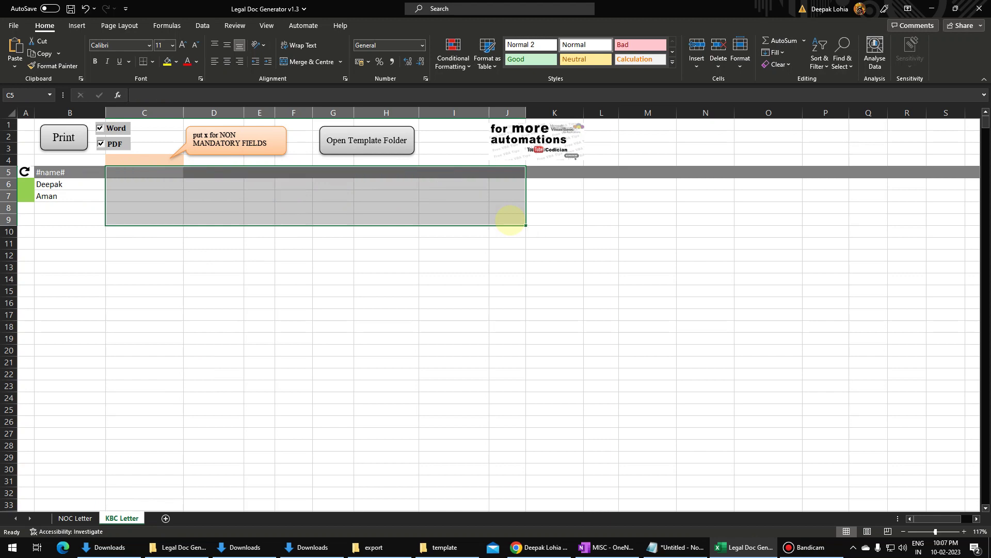
{"action": "left_click", "coordinate": [211, 279]}
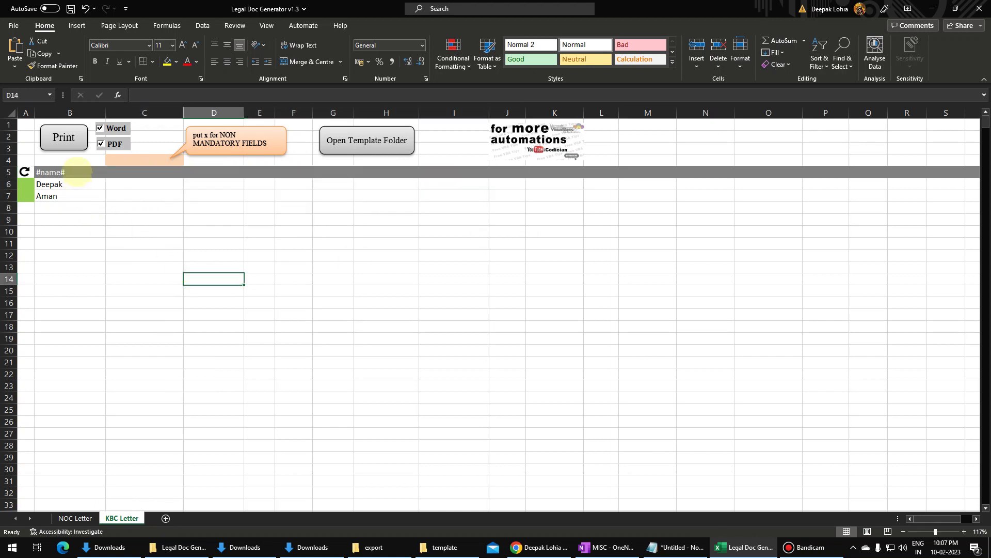
Enter four more first names in B8:B11 under #name#, and select the whole name list B6:B11.
{"action": "left_click", "coordinate": [76, 172]}
{"action": "left_click", "coordinate": [82, 206]}
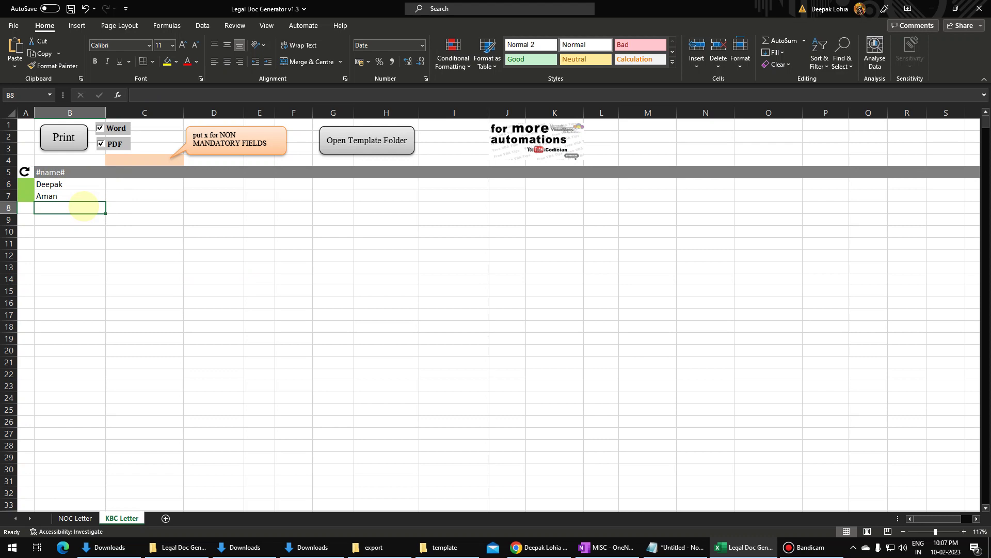
{"action": "type", "text": "Rahul"}
{"action": "key", "text": "Return"}
{"action": "type", "text": "Pa"}
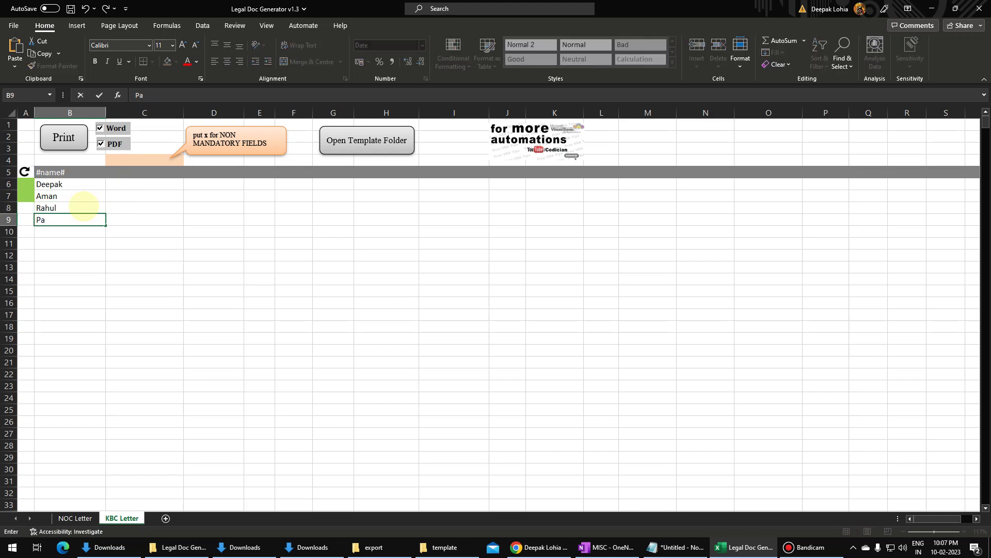
{"action": "type", "text": "wan"}
{"action": "key", "text": "Return"}
{"action": "type", "text": "Shur"}
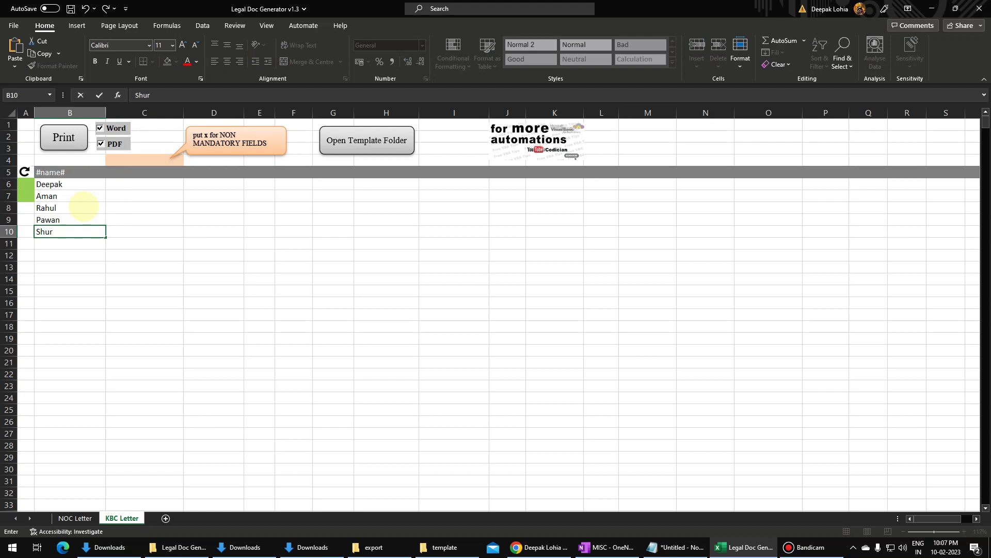
{"action": "type", "text": "ti"}
{"action": "key", "text": "Return"}
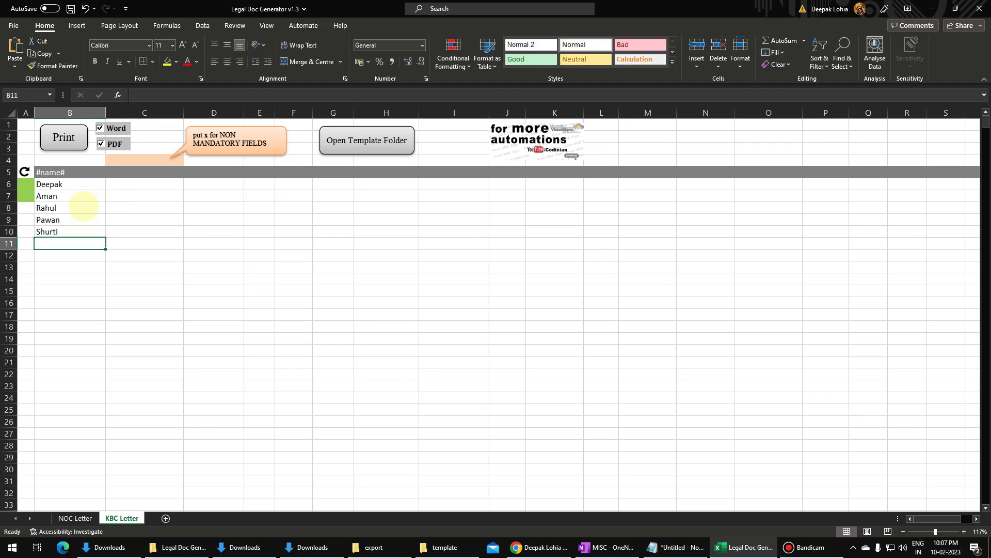
{"action": "type", "text": "Shifali"}
{"action": "key", "text": "Return"}
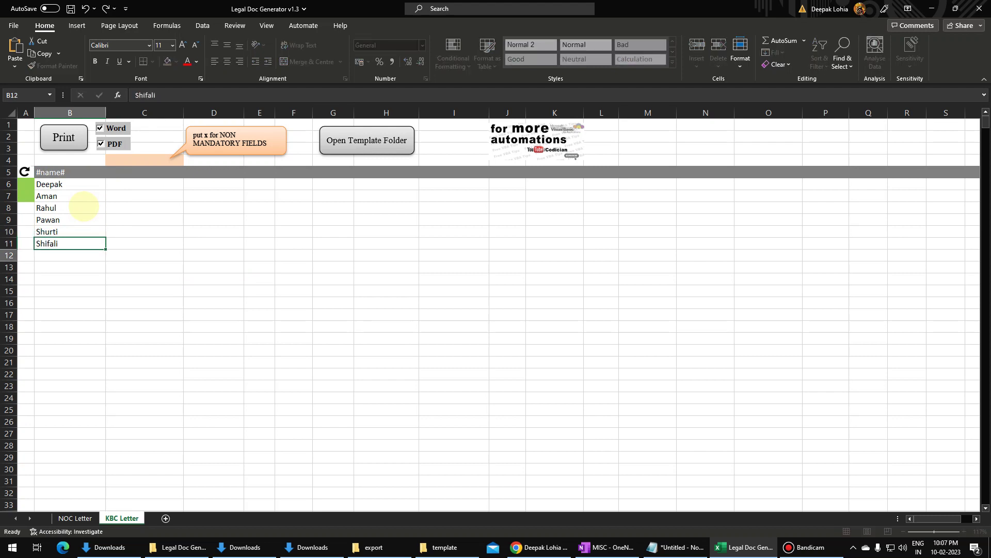
{"action": "left_click_drag", "start_coordinate": [89, 185], "coordinate": [88, 247]}
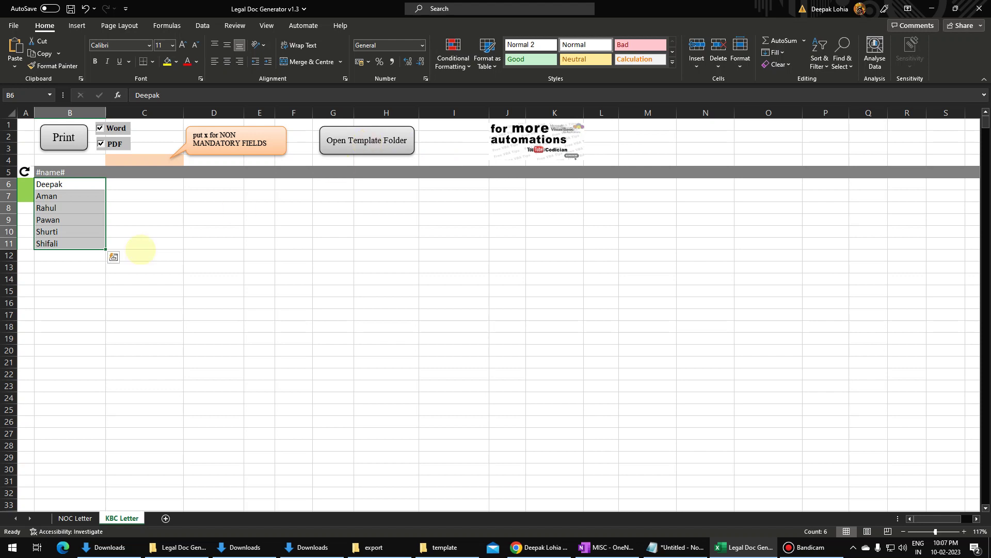
Open the template folder in a smaller window and make a copy of the NOC Word template in it.
{"action": "left_click", "coordinate": [362, 140]}
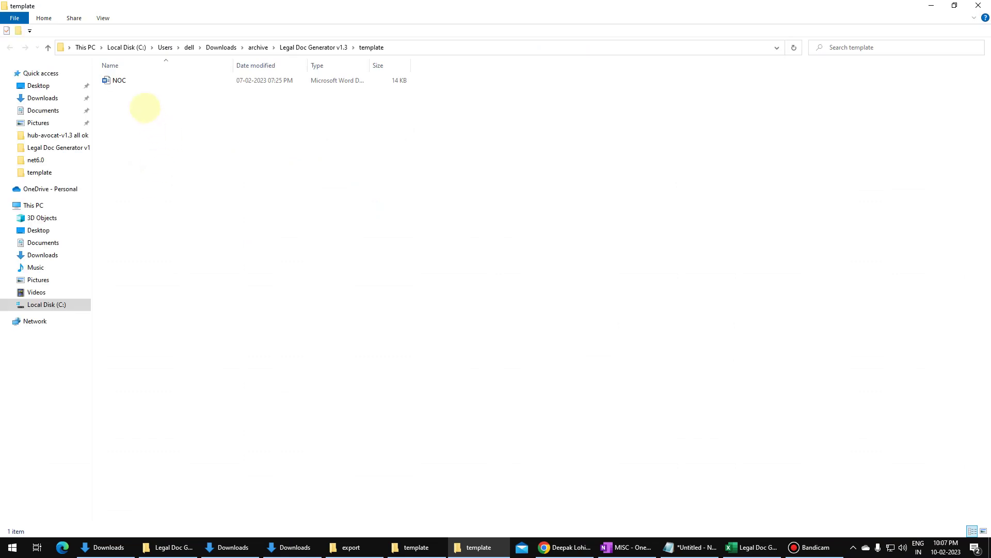
{"action": "left_click", "coordinate": [119, 78]}
{"action": "double_click", "coordinate": [354, 7]}
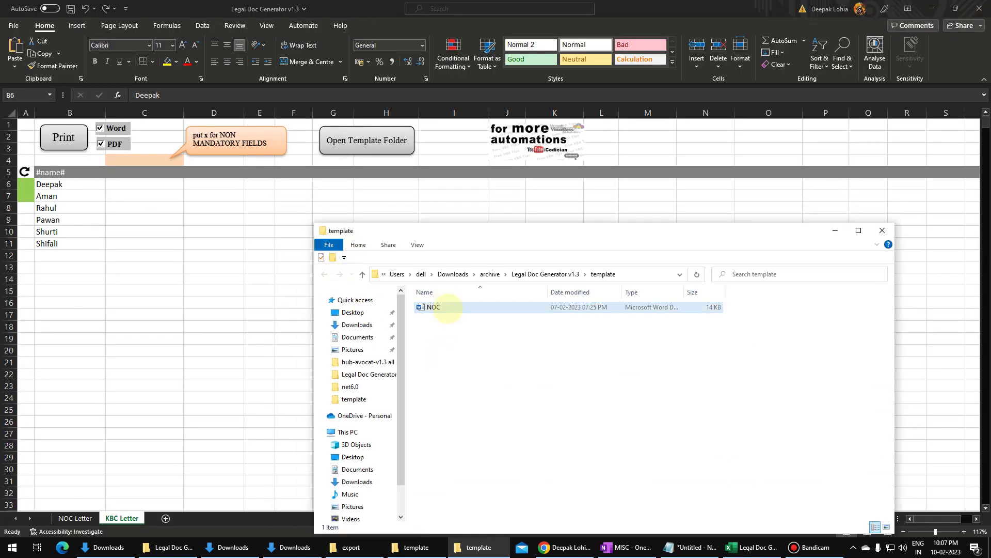
{"action": "key", "text": "ctrl+c"}
{"action": "key", "text": "ctrl+v"}
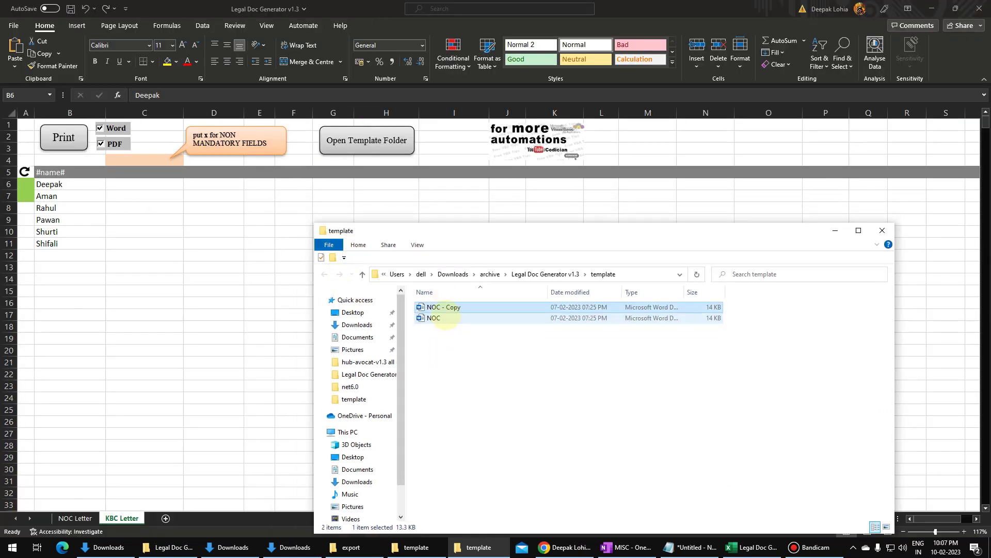
Rename the copied template file to KBC.
{"action": "left_click", "coordinate": [447, 308]}
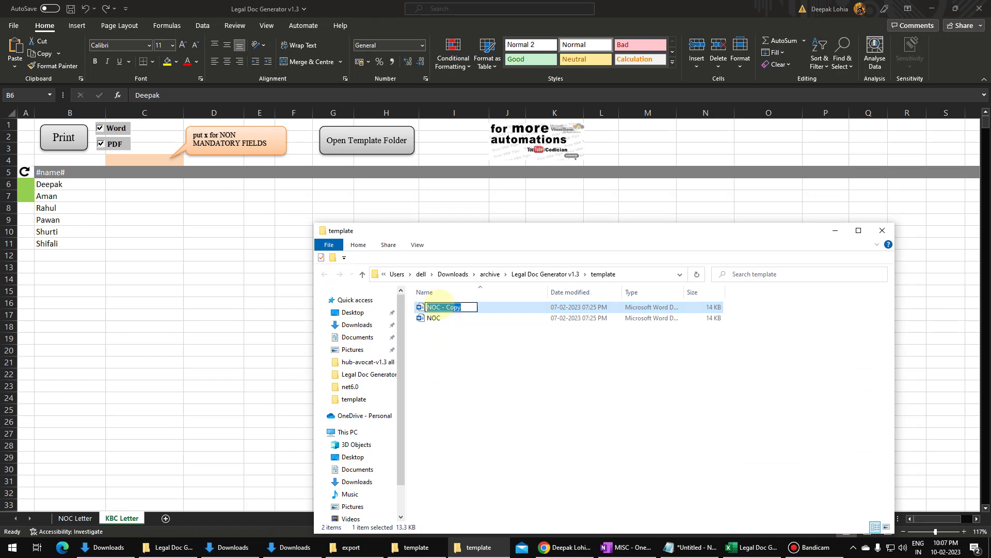
{"action": "type", "text": "KBC"}
{"action": "key", "text": "Return"}
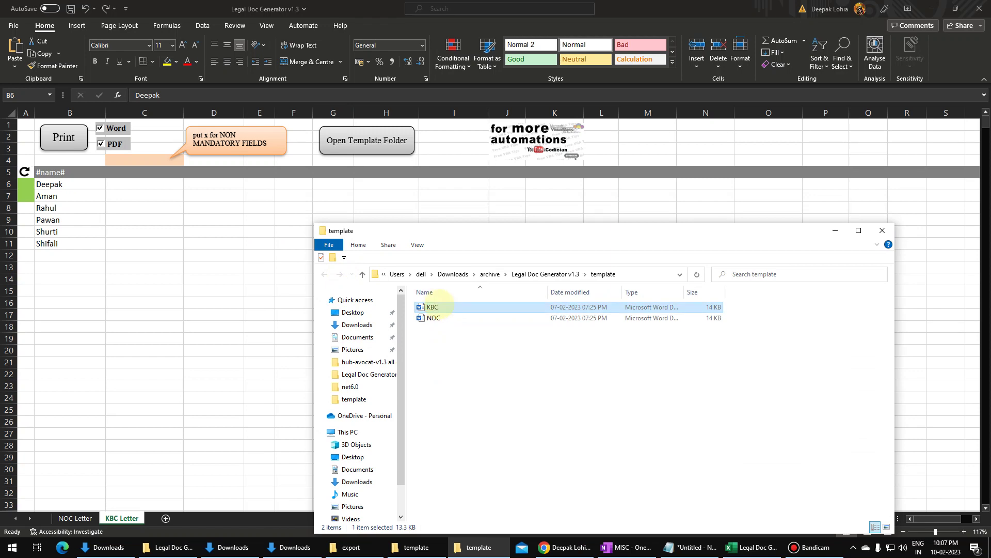
Open the KBC template in Word and delete all the letter text after "This is to certify that #name".
{"action": "double_click", "coordinate": [439, 307]}
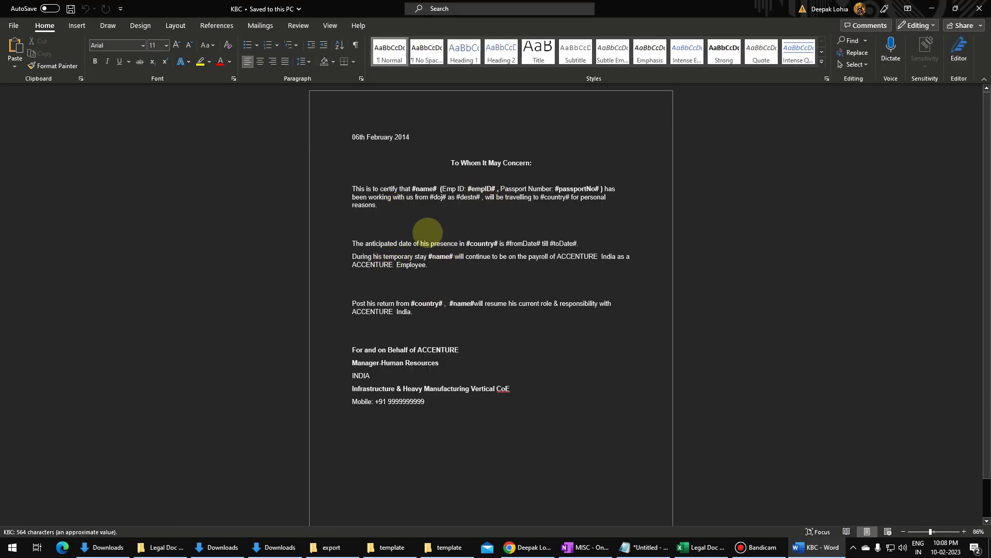
{"action": "left_click_drag", "start_coordinate": [424, 232], "coordinate": [553, 428]}
{"action": "key", "text": "Delete"}
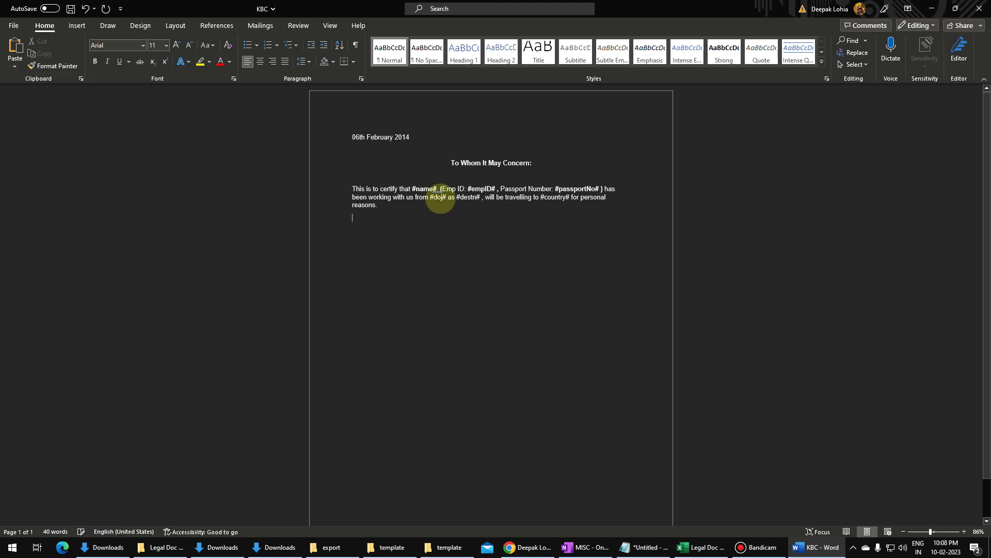
{"action": "left_click_drag", "start_coordinate": [433, 189], "coordinate": [470, 333]}
{"action": "key", "text": "Delete"}
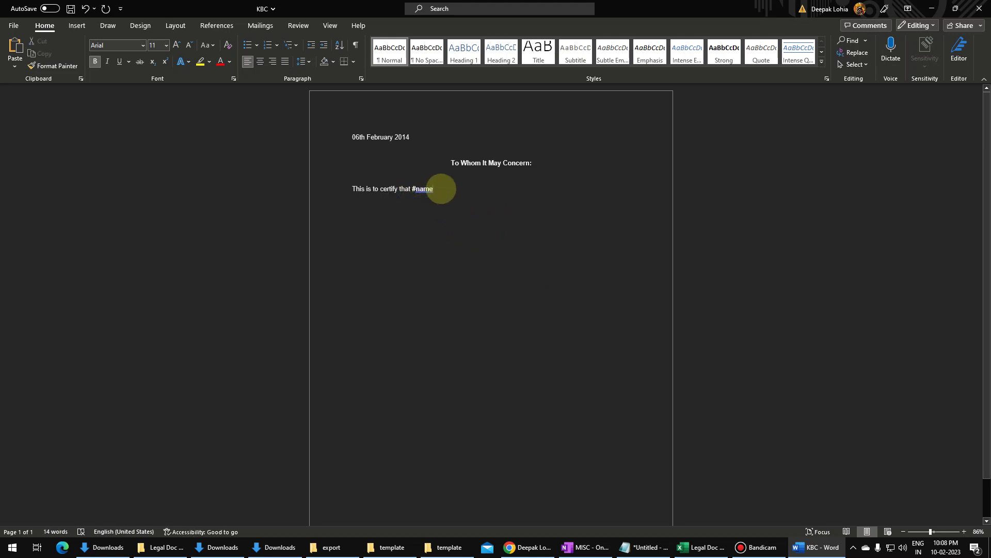
Replace all remaining text in the template with the line "HEY YOU HAVE WON #NAME#".
{"action": "key", "text": "ctrl+a"}
{"action": "type", "text": "H"}
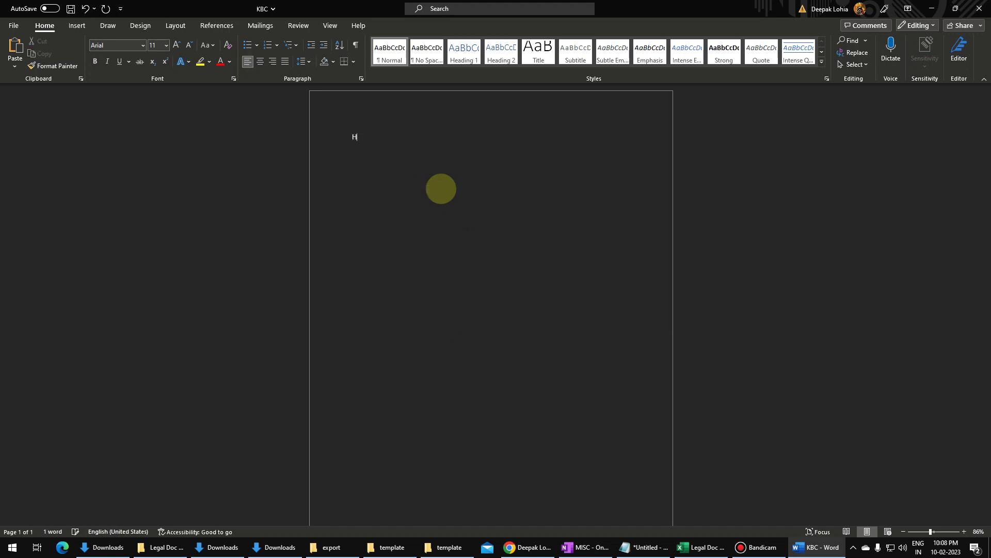
{"action": "type", "text": "EY YOU HAVE"}
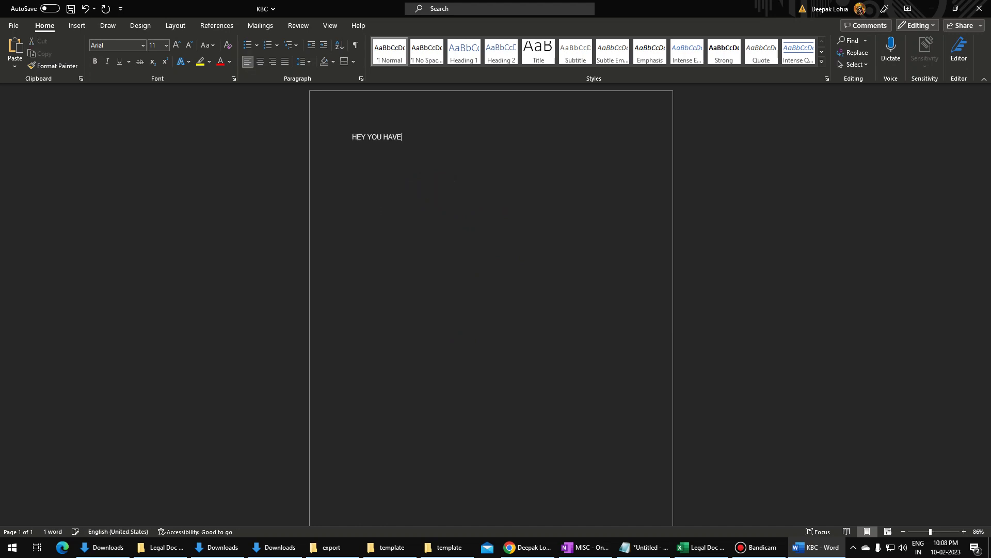
{"action": "type", "text": " WON"}
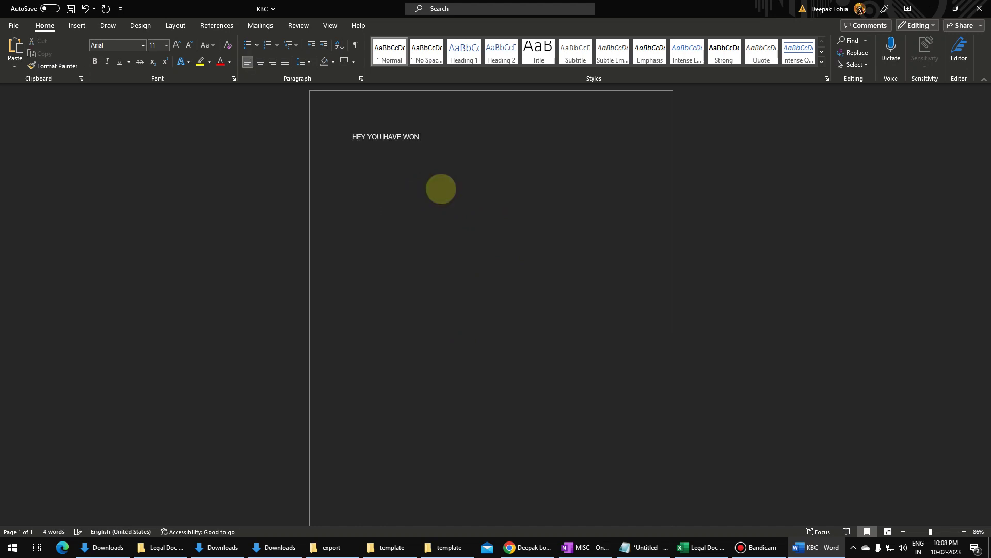
{"action": "key", "text": "Return"}
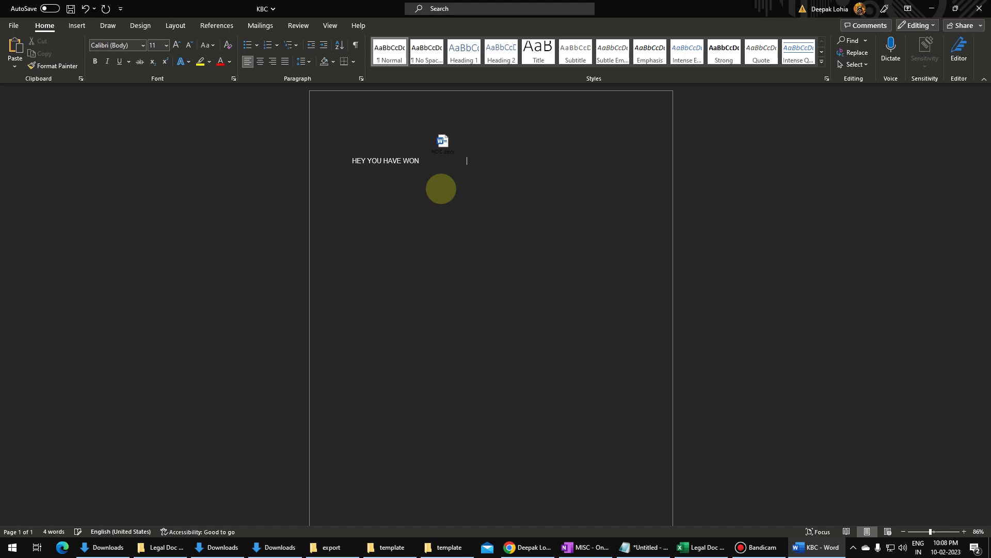
{"action": "key", "text": "BackSpace"}
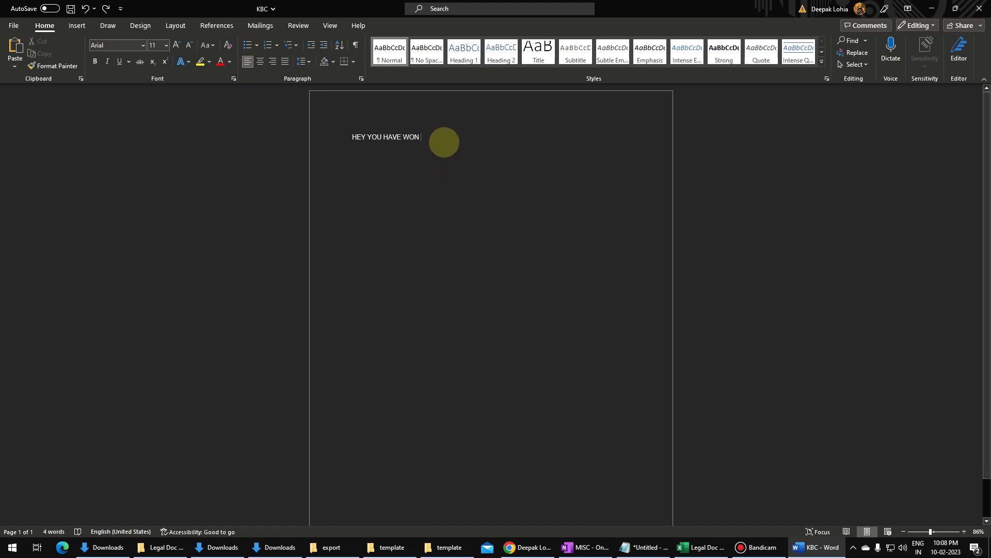
{"action": "type", "text": "#NAME"}
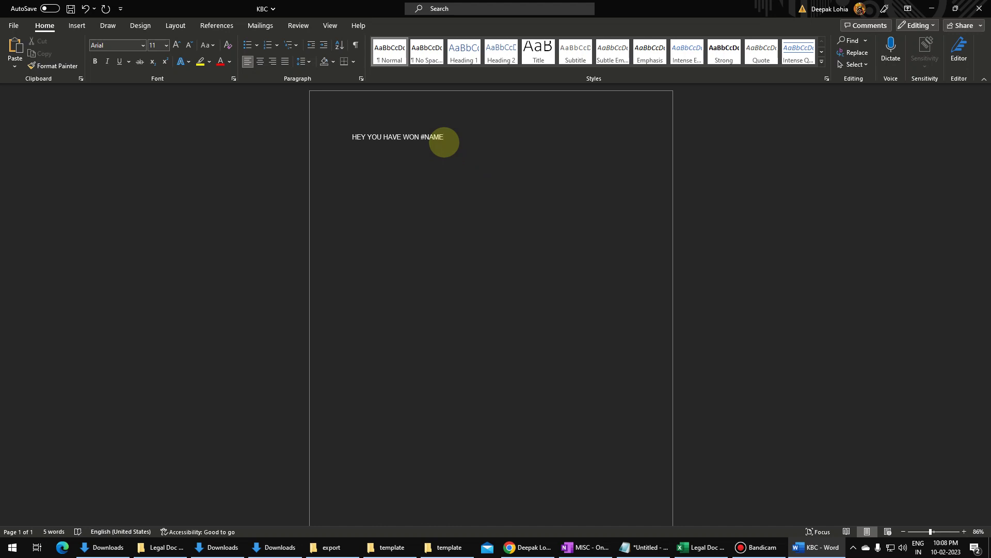
{"action": "type", "text": "#"}
Centre the "HEY YOU HAVE WON #NAME#" line on the page.
{"action": "key", "text": "ctrl+a"}
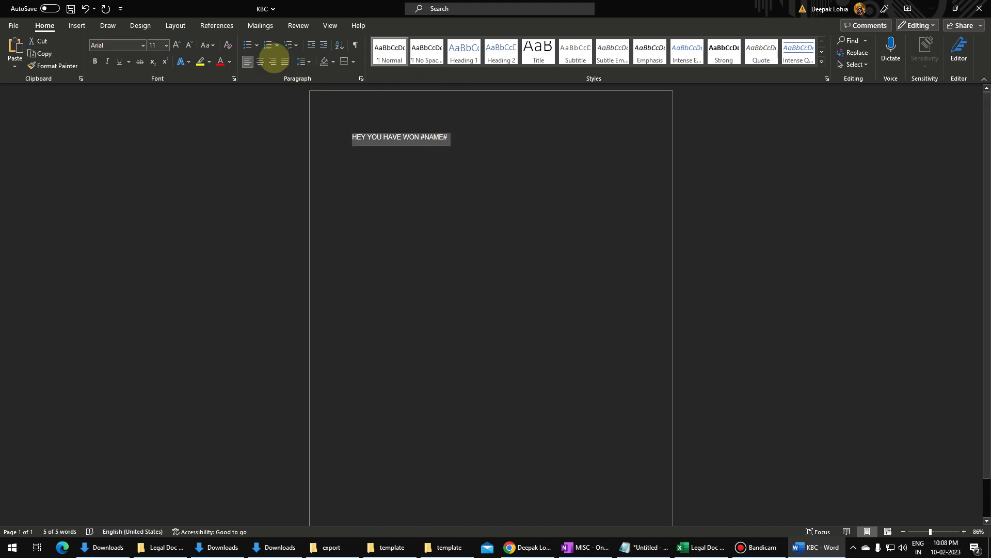
{"action": "left_click", "coordinate": [260, 61]}
{"action": "left_click", "coordinate": [537, 137]}
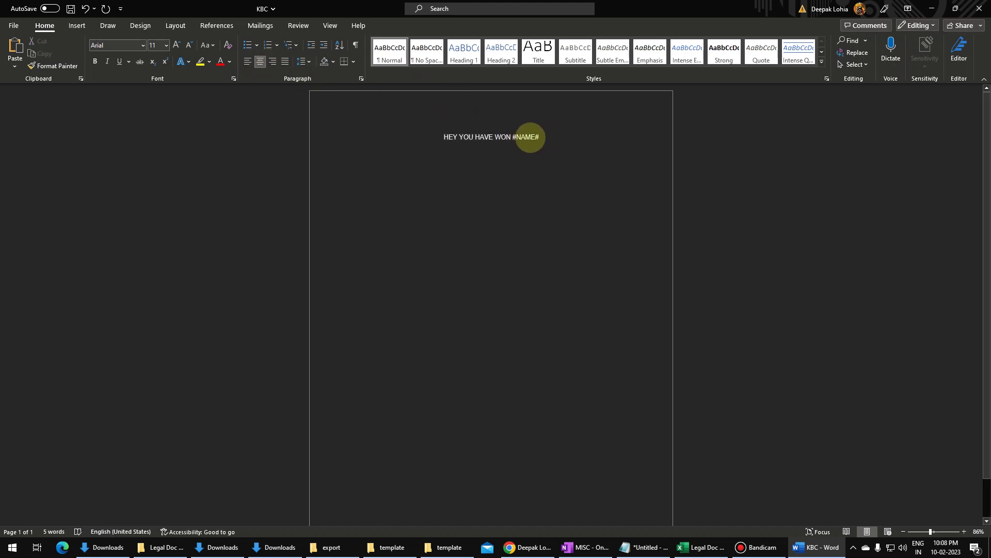
Change the #NAME# placeholder to lowercase so it reads #name#.
{"action": "double_click", "coordinate": [530, 138]}
{"action": "key", "text": "Delete"}
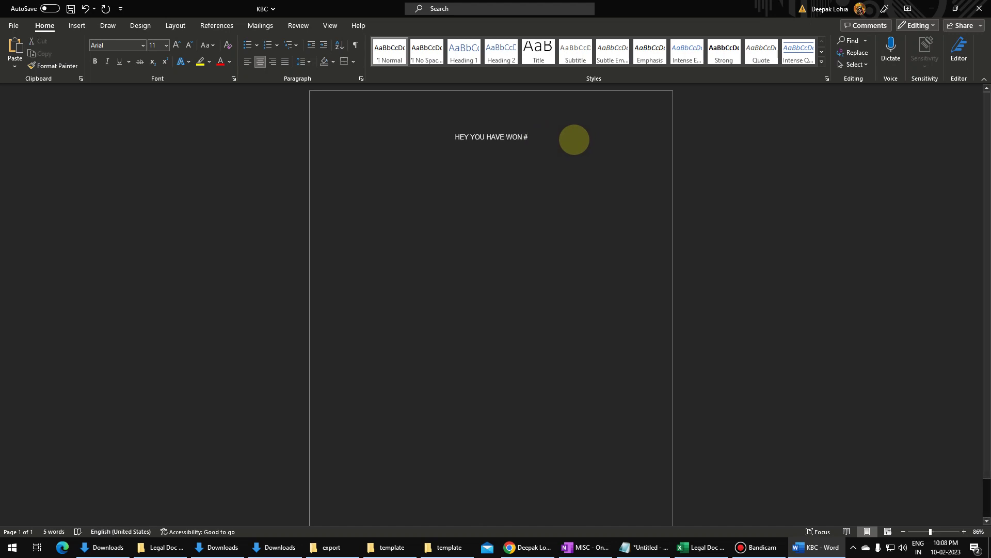
{"action": "key", "text": "ctrl+z"}
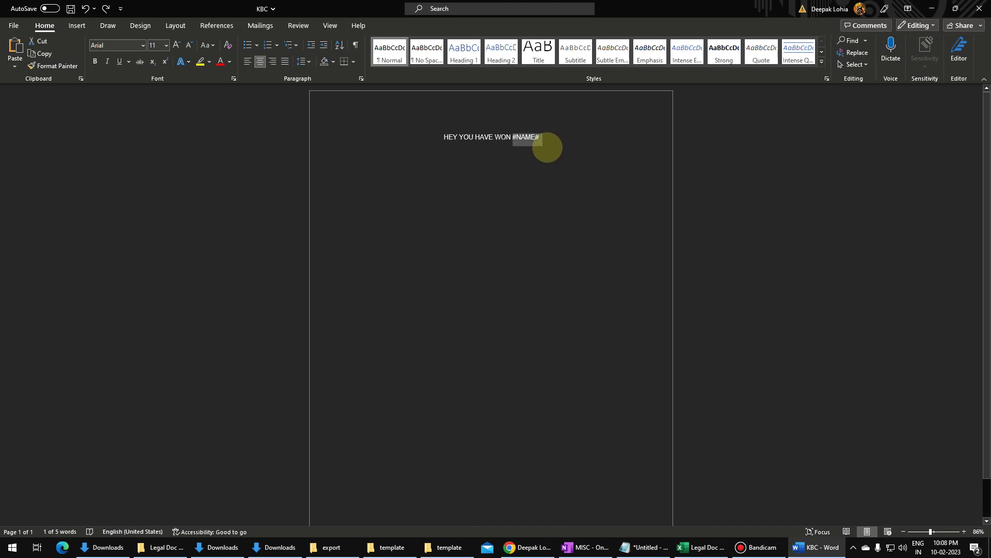
{"action": "key", "text": "shift+F3"}
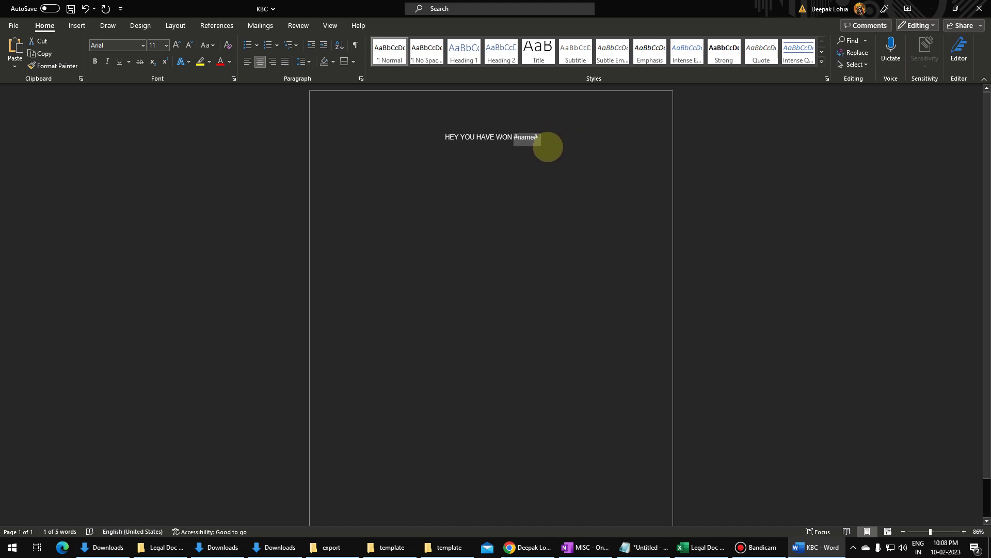
Copy the "HEY YOU HAVE WON #name#" line and paste it six more times below, on separate lines.
{"action": "triple_click", "coordinate": [536, 141]}
{"action": "key", "text": "ctrl+c"}
{"action": "left_click", "coordinate": [584, 160]}
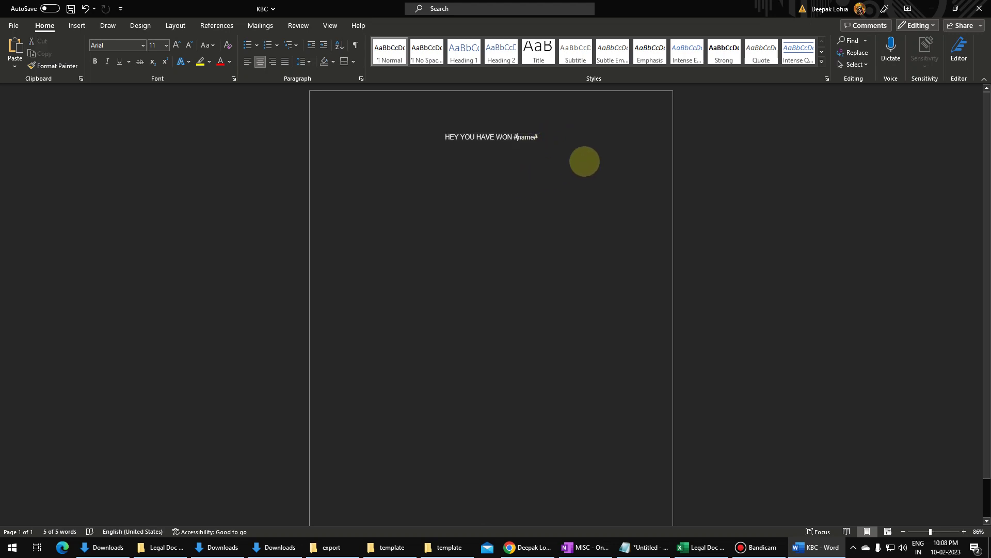
{"action": "key", "text": "Return"}
{"action": "key", "text": "Return"}
{"action": "key", "text": "ctrl+v"}
{"action": "key", "text": "Return"}
{"action": "key", "text": "Return"}
{"action": "key", "text": "Return"}
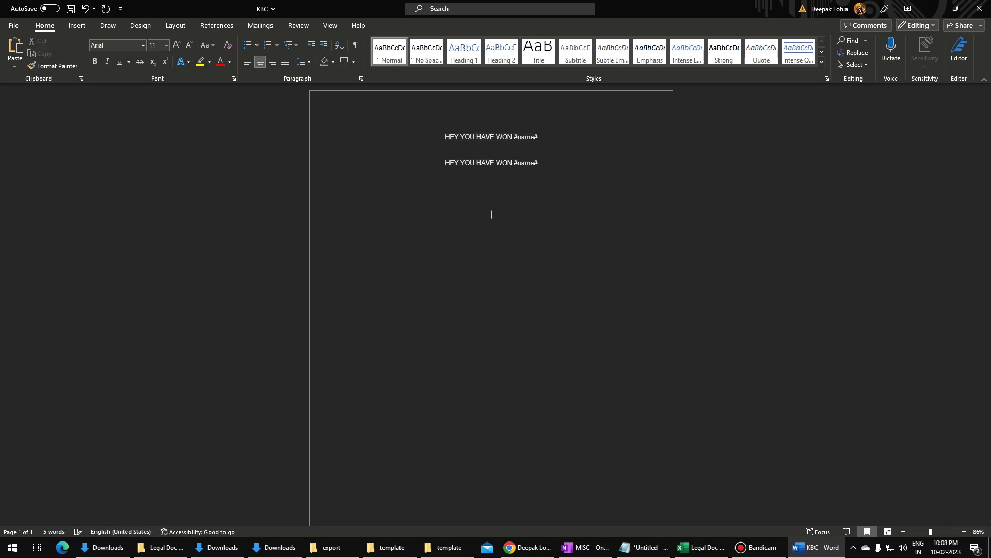
{"action": "key", "text": "ctrl+v"}
{"action": "key", "text": "Return"}
{"action": "key", "text": "Return"}
{"action": "key", "text": "ctrl+v"}
{"action": "key", "text": "Return"}
{"action": "key", "text": "ctrl+v"}
{"action": "key", "text": "Return"}
{"action": "key", "text": "ctrl+v"}
{"action": "key", "text": "Return"}
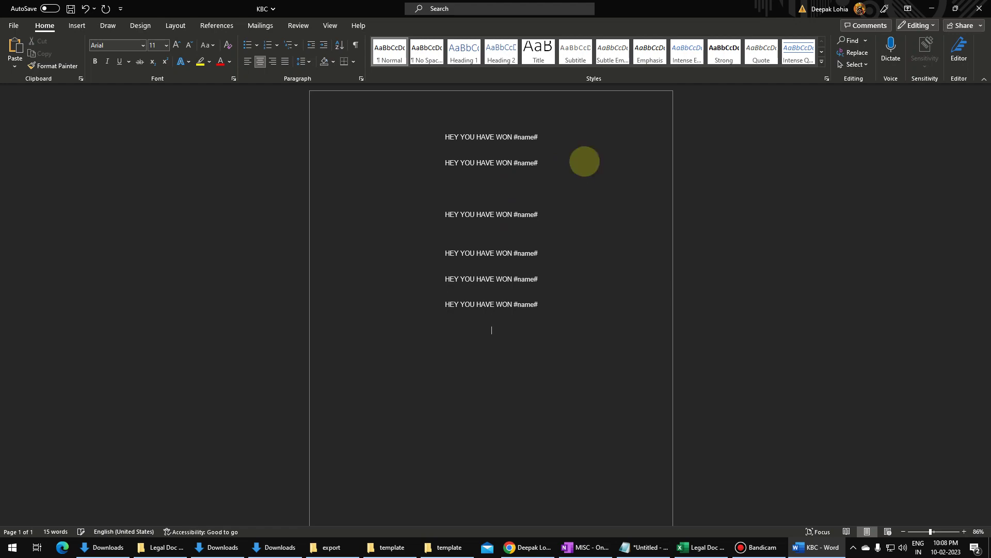
{"action": "key", "text": "ctrl+v"}
{"action": "key", "text": "Return"}
Save and close the KBC template, and close the template folder window.
{"action": "key", "text": "ctrl+s"}
{"action": "left_click", "coordinate": [979, 8]}
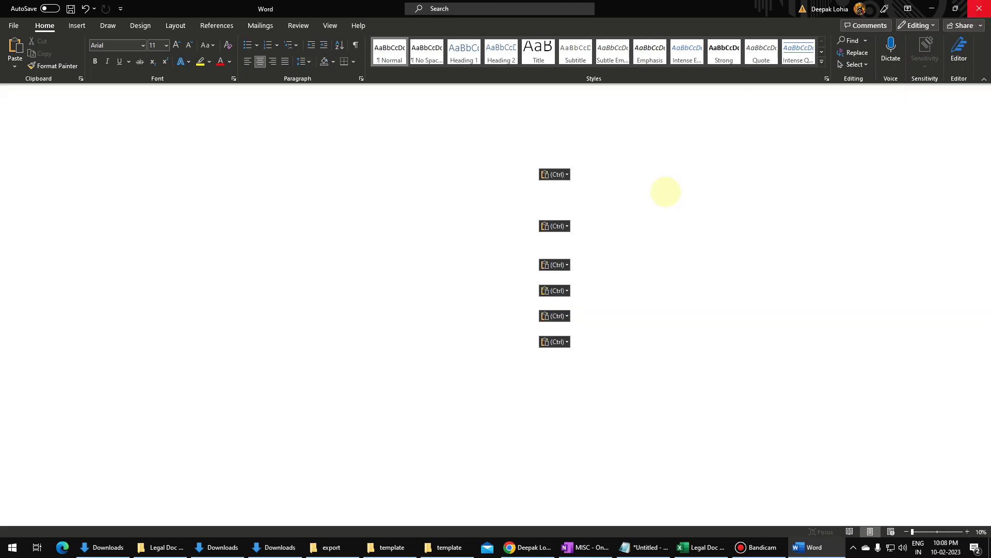
{"action": "left_click", "coordinate": [882, 230]}
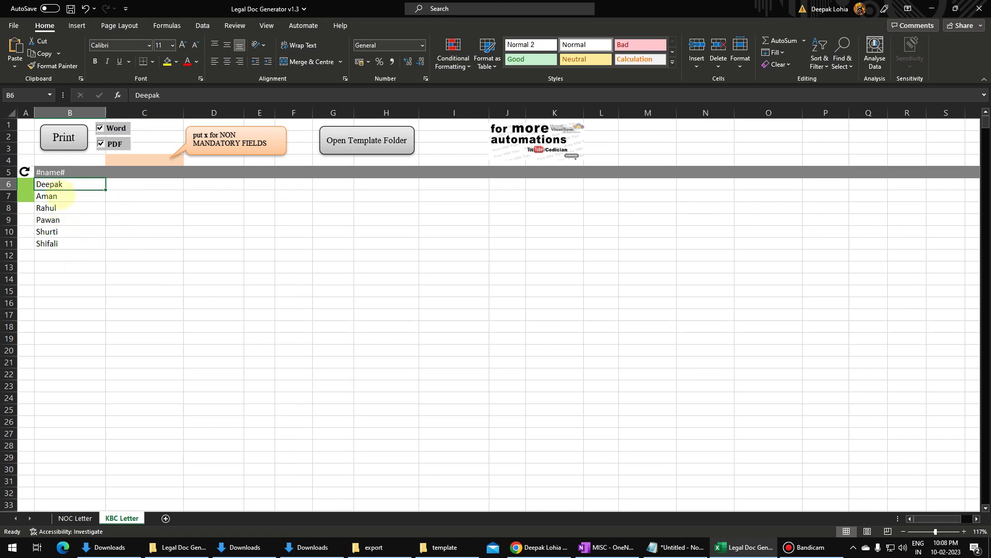
Select the first name in B6 of the KBC Letter sheet and run Print to generate the letters.
{"action": "left_click", "coordinate": [61, 194]}
{"action": "left_click", "coordinate": [66, 187]}
{"action": "left_click", "coordinate": [64, 137]}
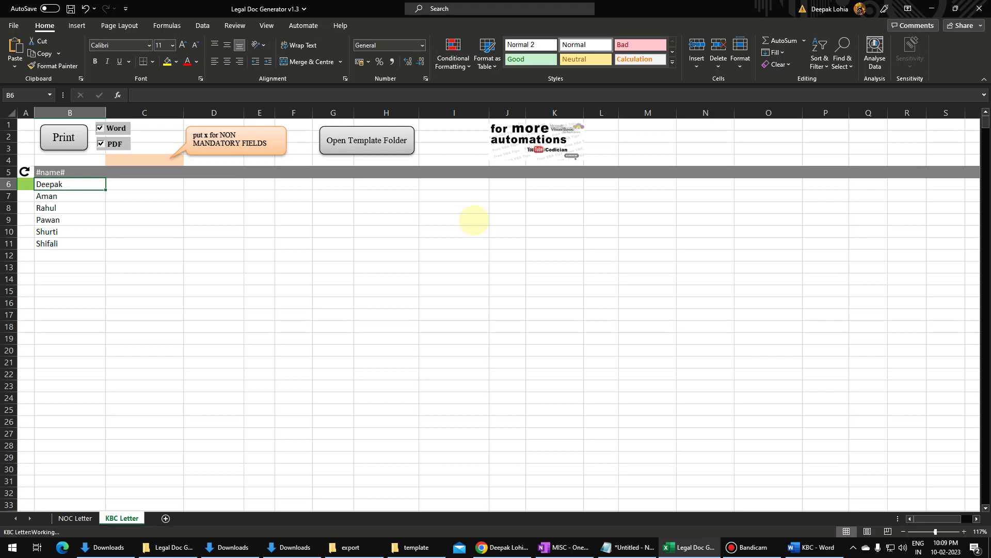
{"action": "left_click", "coordinate": [470, 237]}
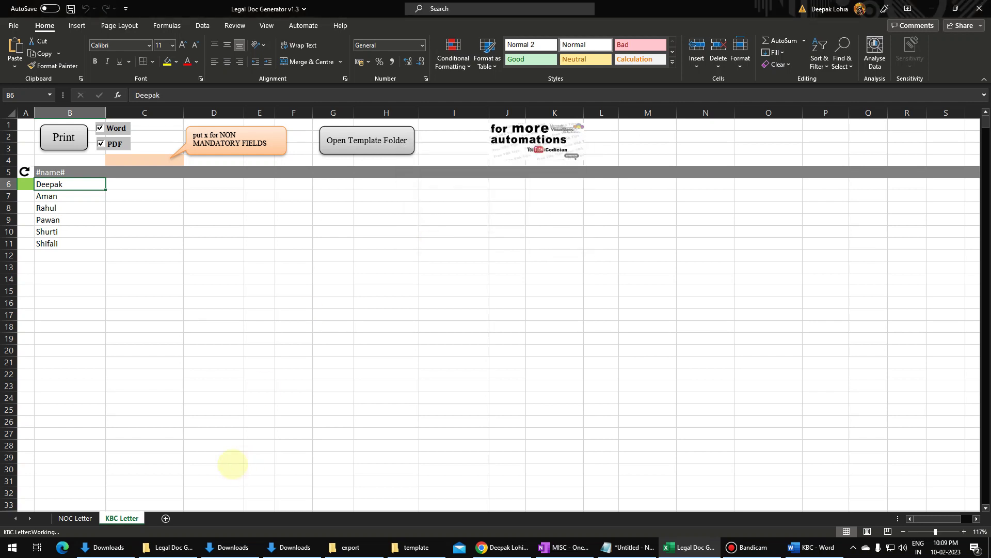
{"action": "right_click", "coordinate": [122, 518]}
{"action": "left_click", "coordinate": [158, 493]}
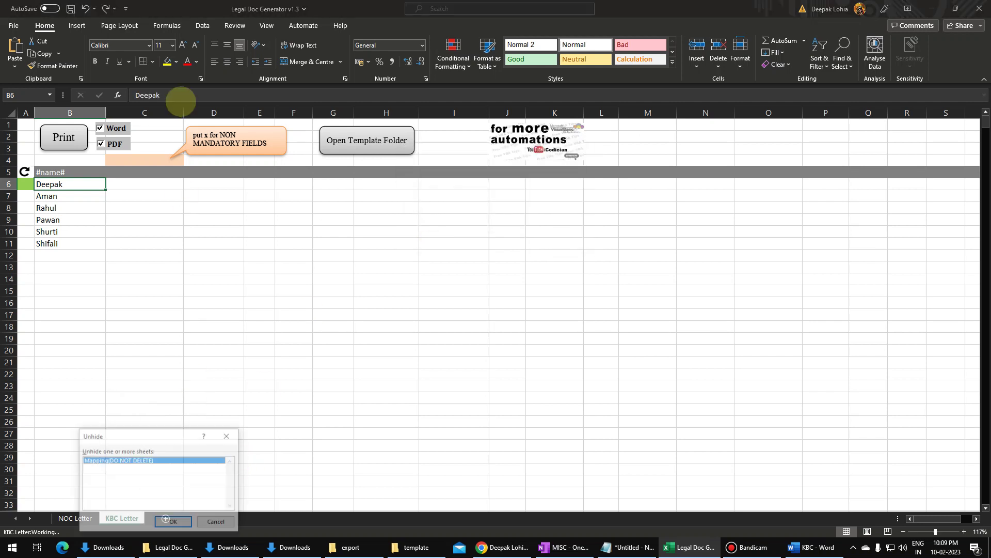
{"action": "left_click", "coordinate": [216, 521]}
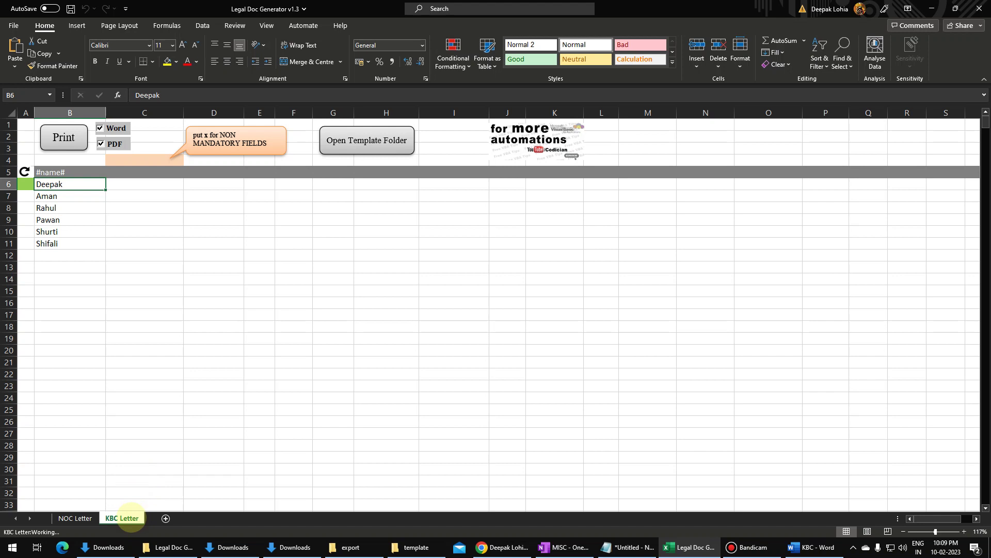
Unhide the Mapping(DO NOT DELETE) sheet and select its KBC Letter entry in A3.
{"action": "right_click", "coordinate": [131, 517]}
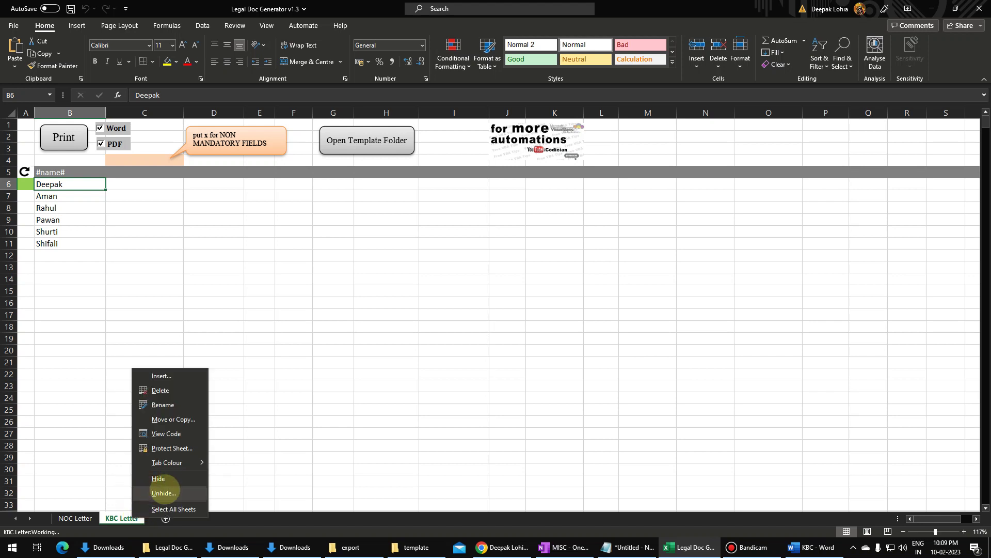
{"action": "left_click", "coordinate": [163, 493]}
{"action": "left_click", "coordinate": [179, 521]}
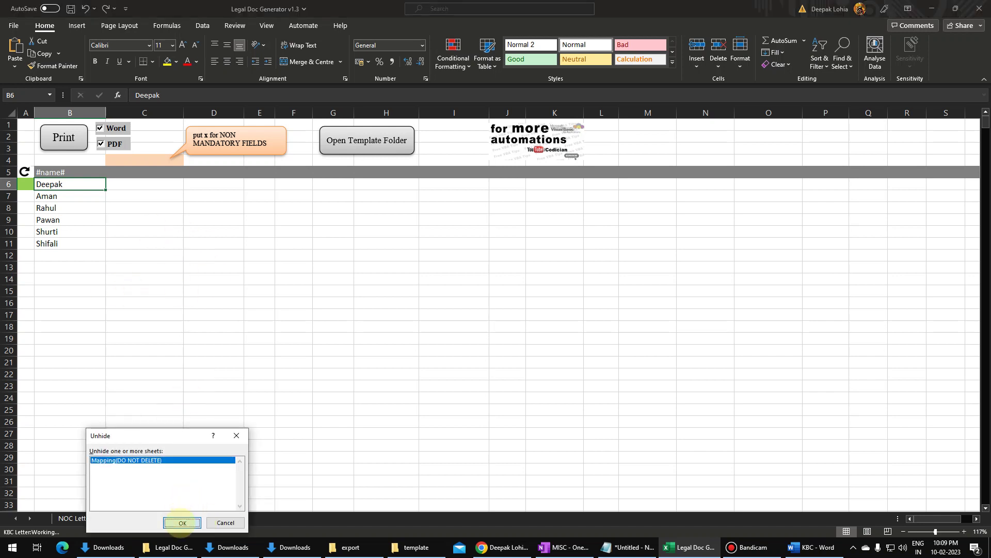
{"action": "left_click", "coordinate": [36, 143]}
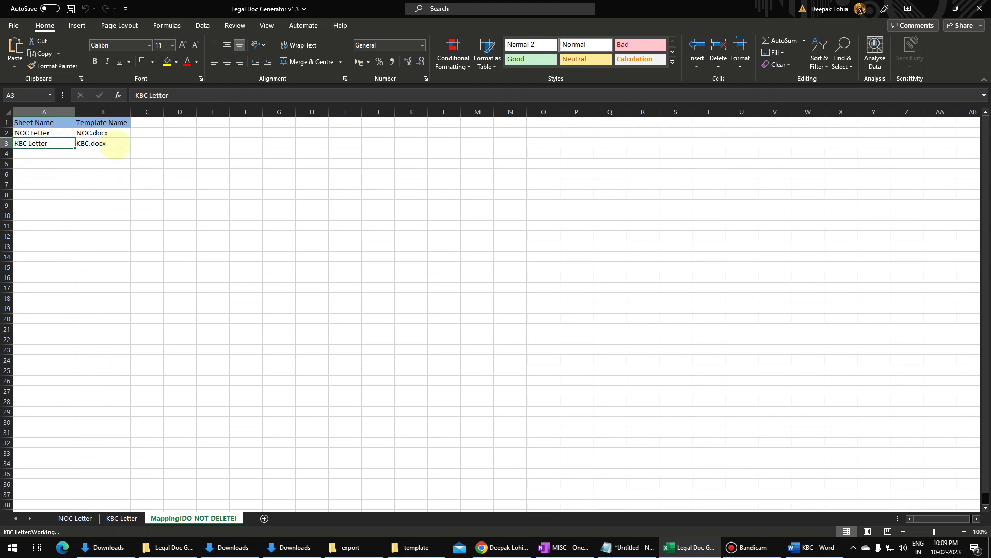
Clear the KBC mapping in A3:B4 and try to generate the letters again from the KBC Letter sheet.
{"action": "left_click_drag", "start_coordinate": [31, 143], "coordinate": [124, 146]}
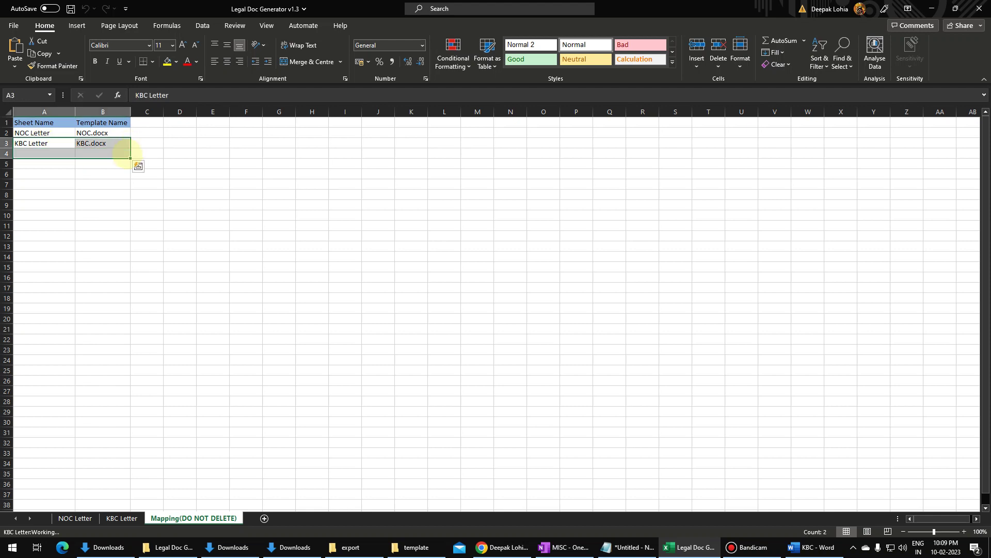
{"action": "key", "text": "Delete"}
{"action": "left_click", "coordinate": [122, 518]}
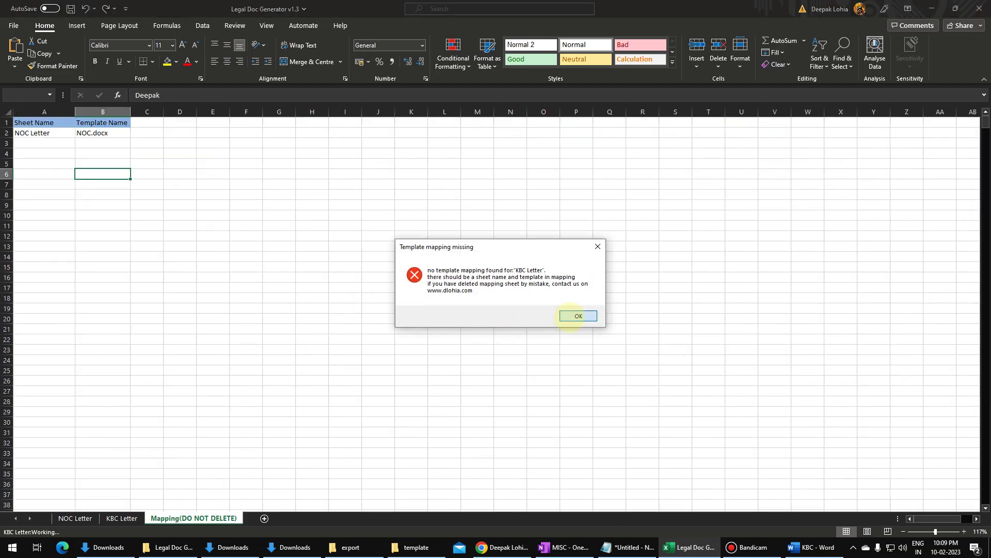
{"action": "left_click", "coordinate": [573, 315]}
Enter KBC Letter as the sheet name in A3 of the Mapping sheet and select B3 for its template name.
{"action": "left_click", "coordinate": [44, 143]}
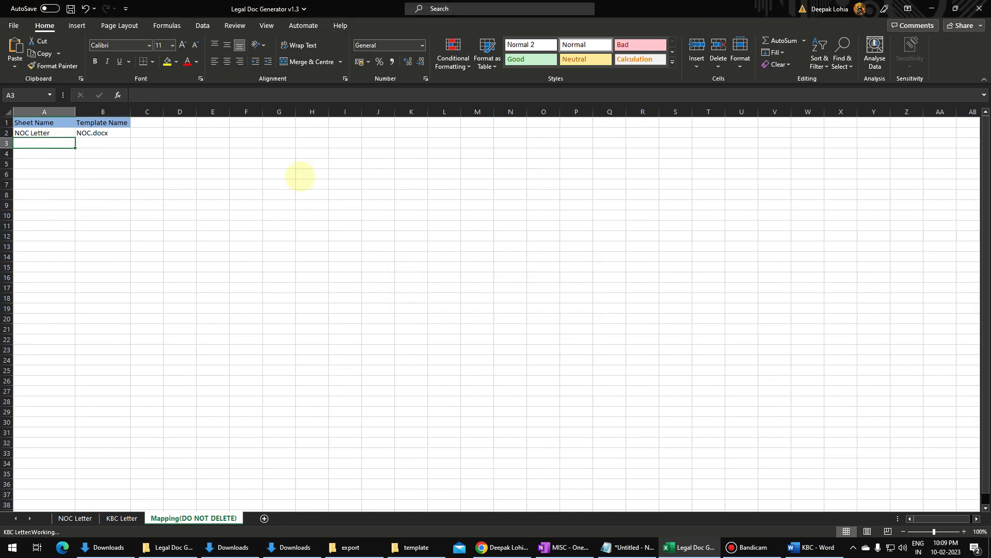
{"action": "type", "text": "KBC"}
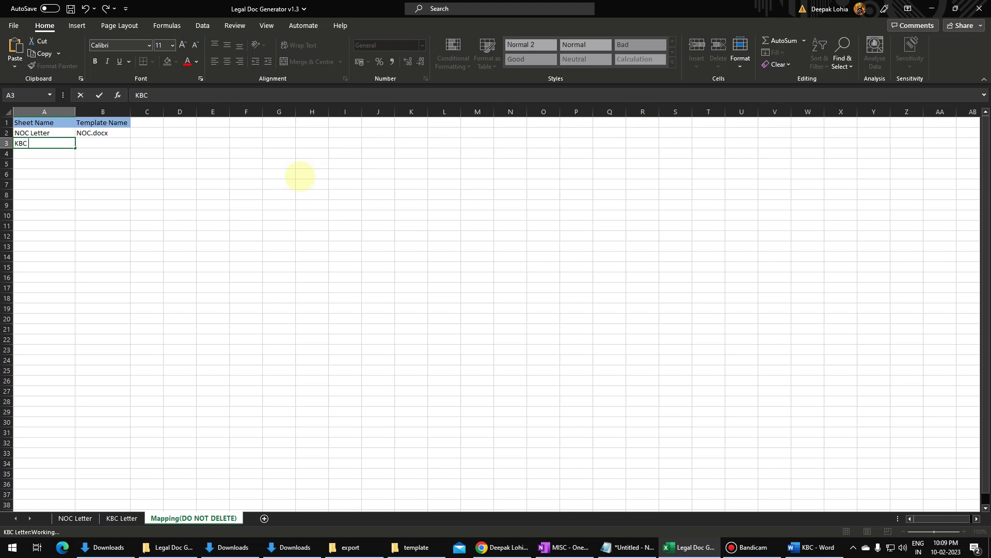
{"action": "type", "text": " Letter"}
{"action": "key", "text": "Return"}
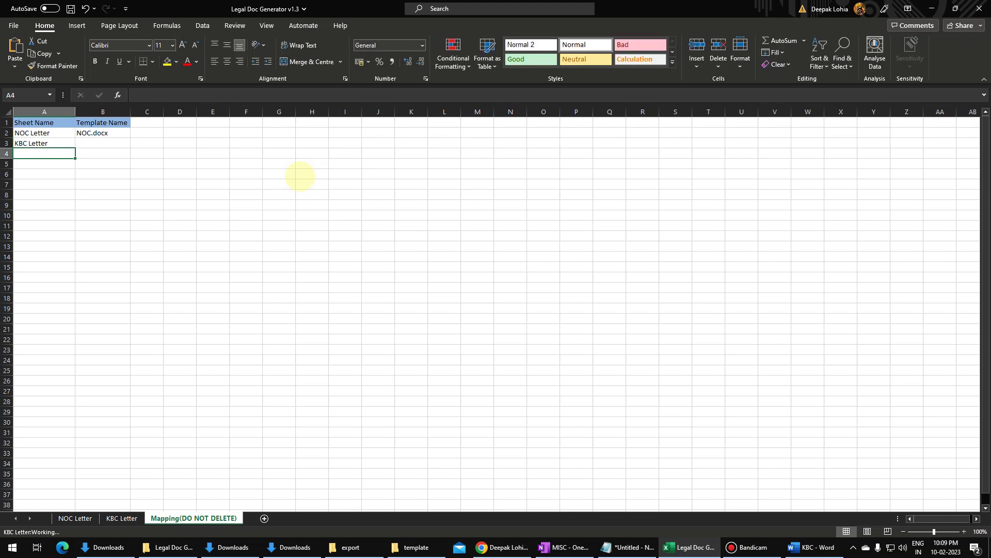
{"action": "key", "text": "Up"}
{"action": "key", "text": "Right"}
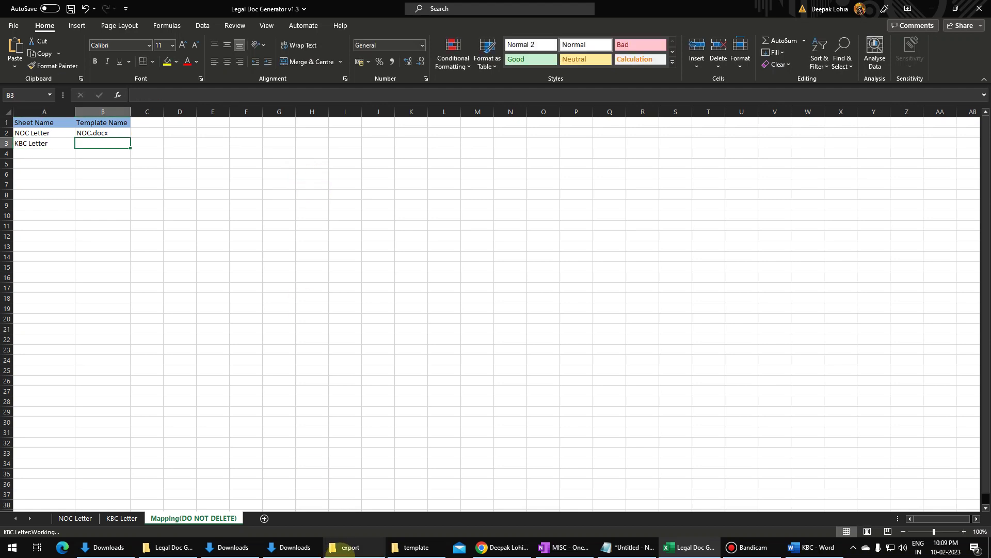
Go from the export folder to the template folder and check the exact file name of the KBC template.
{"action": "left_click", "coordinate": [351, 547]}
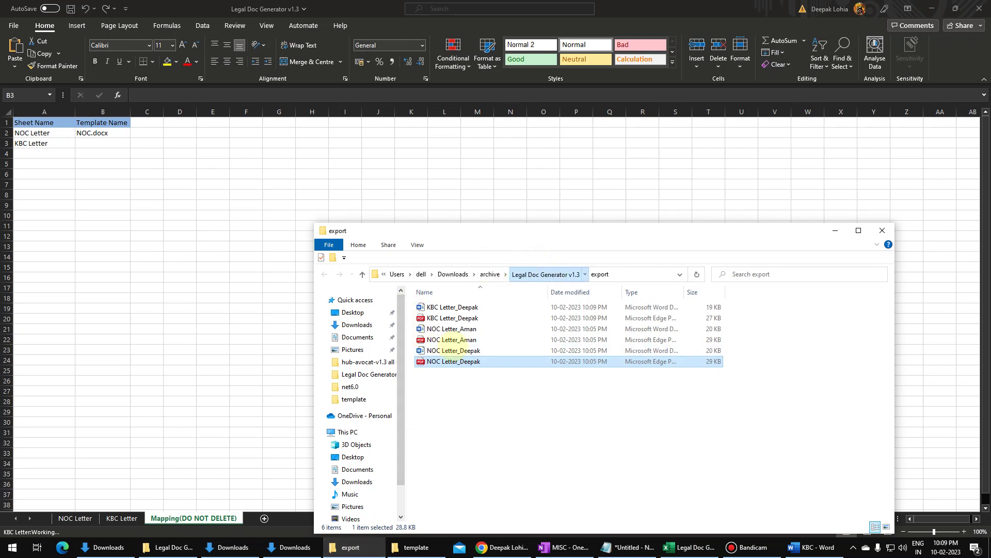
{"action": "left_click", "coordinate": [545, 274]}
{"action": "double_click", "coordinate": [448, 318]}
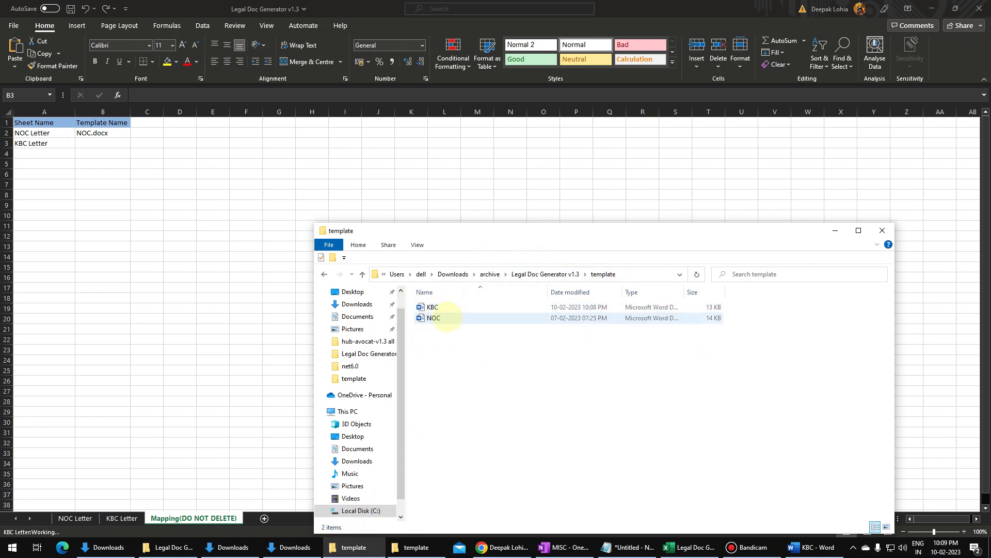
{"action": "left_click", "coordinate": [446, 318]}
{"action": "left_click", "coordinate": [445, 308]}
{"action": "left_click", "coordinate": [445, 309]}
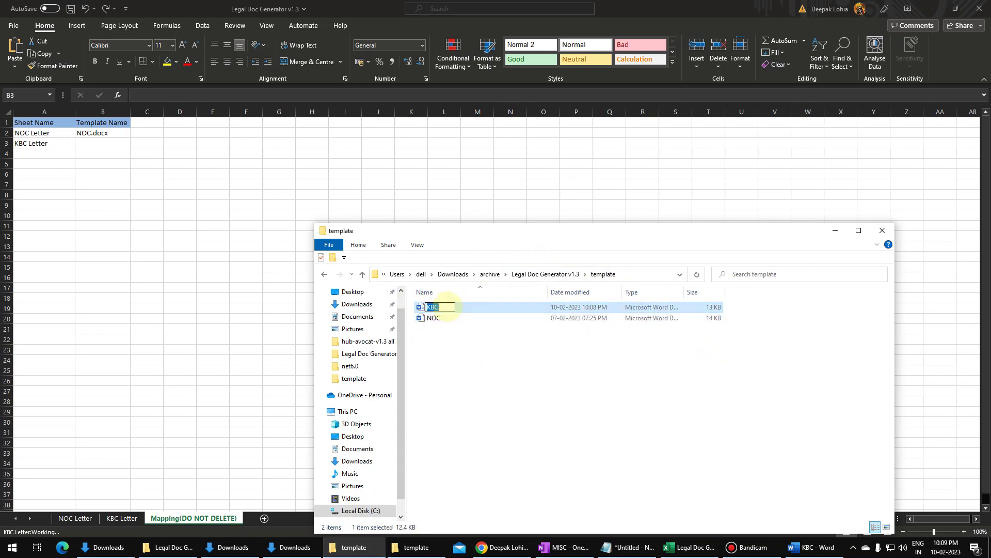
Enter KBC.docx in B3 as the template for KBC Letter and hide the Mapping(DO NOT DELETE) sheet.
{"action": "left_click", "coordinate": [103, 143]}
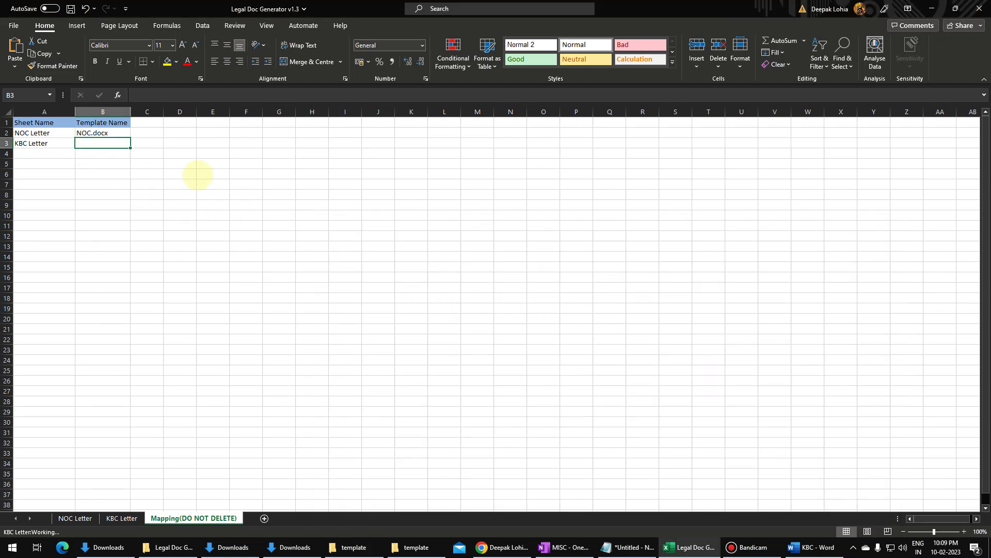
{"action": "type", "text": "kbc"}
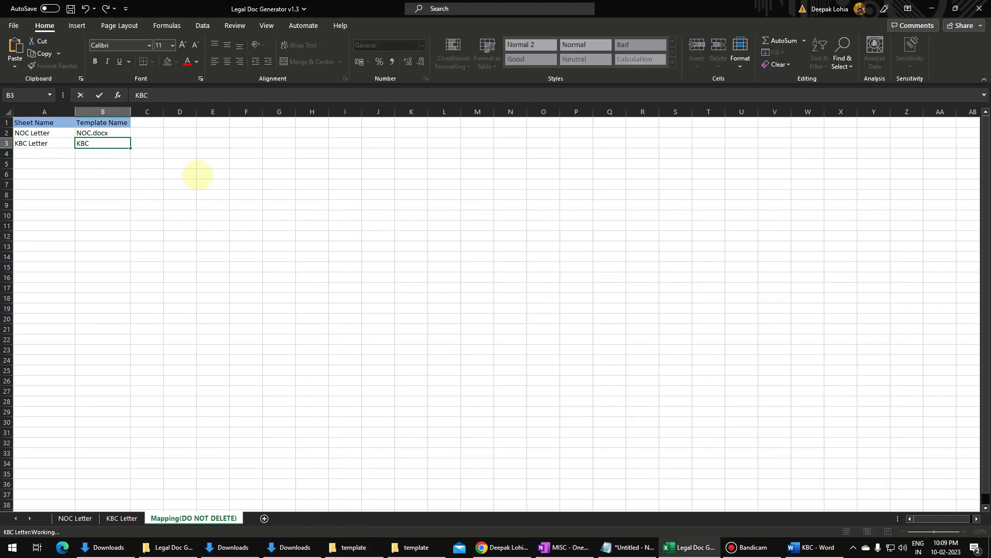
{"action": "type", "text": ".docx"}
{"action": "key", "text": "Return"}
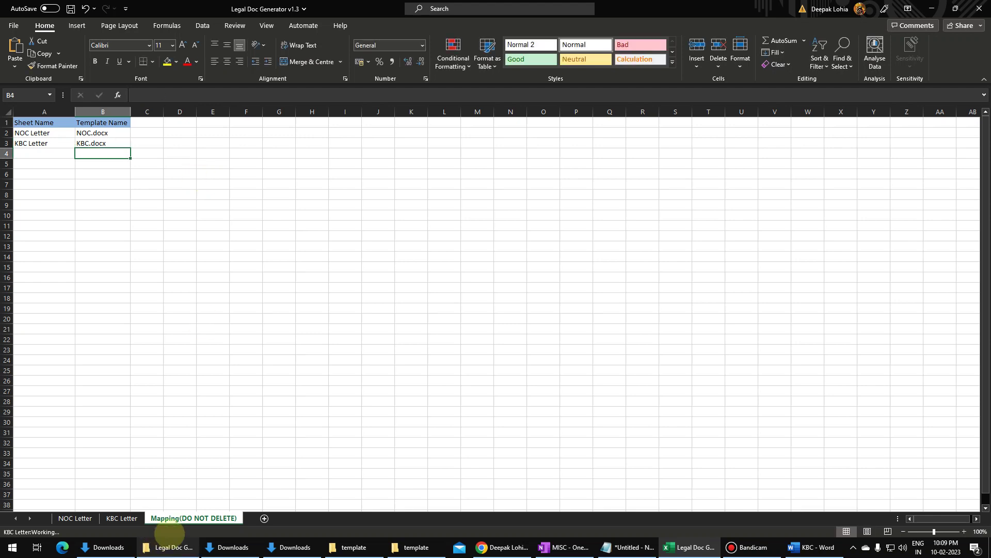
{"action": "right_click", "coordinate": [180, 518]}
{"action": "left_click", "coordinate": [205, 475]}
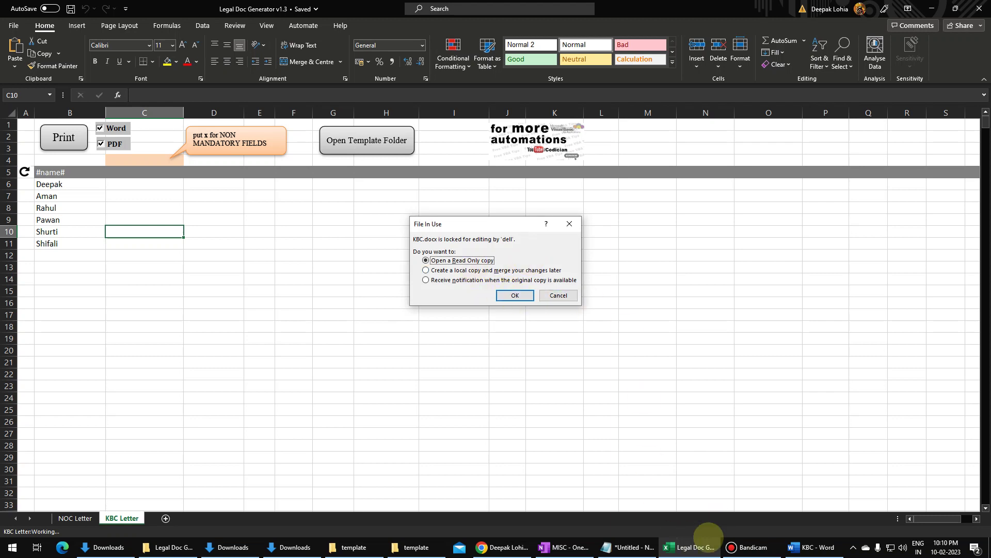
Switch to Word, close the open KBC document, and dismiss the save error and file-in-use prompts.
{"action": "left_click", "coordinate": [786, 547]}
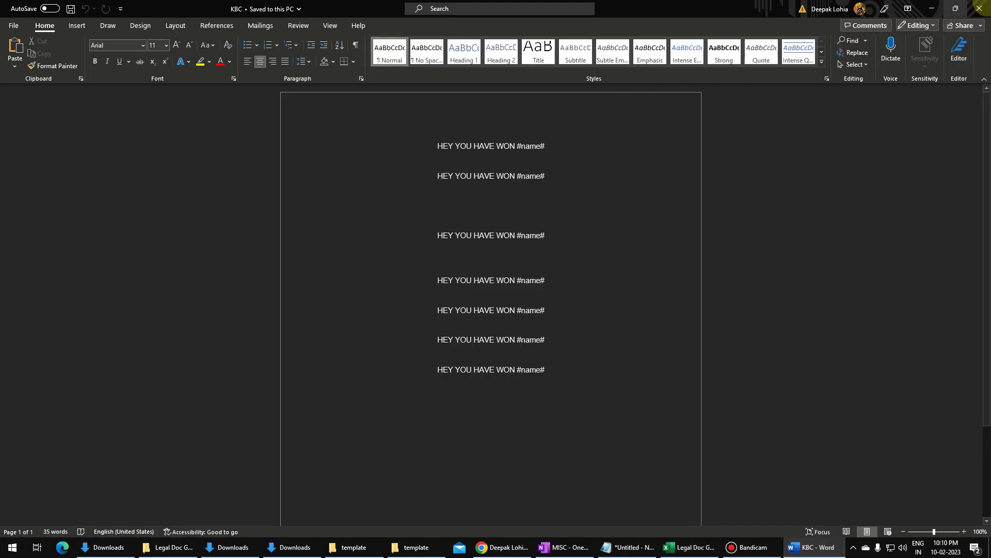
{"action": "left_click", "coordinate": [449, 294]}
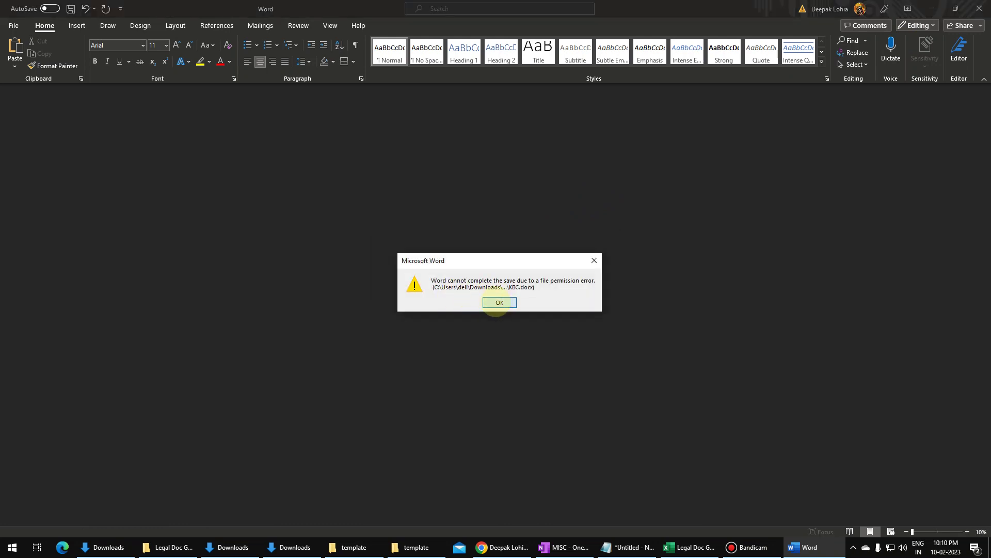
{"action": "left_click", "coordinate": [499, 303]}
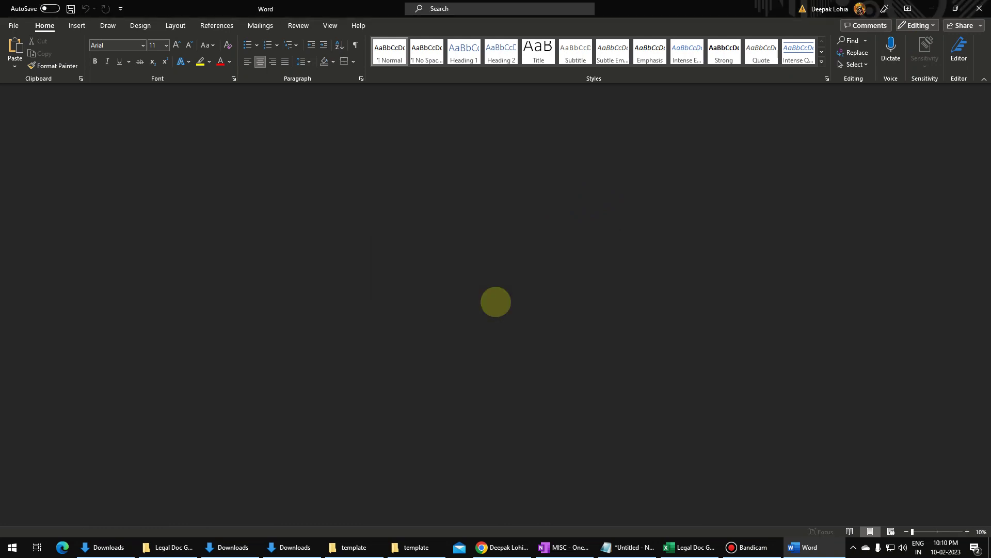
{"action": "left_click", "coordinate": [557, 295]}
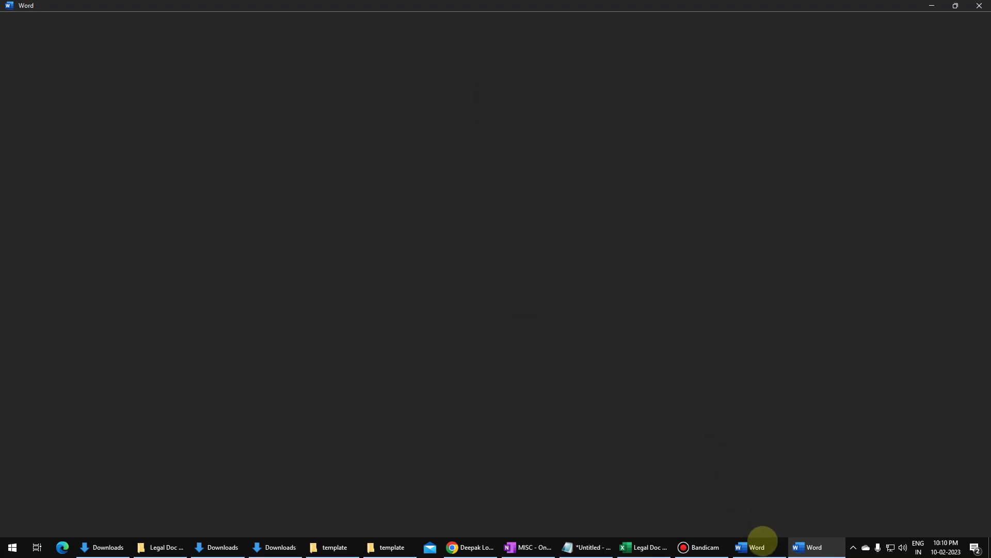
Cancel the remaining Word prompt, end the macro that raised the run-time error, and close the leftover Word window.
{"action": "left_click", "coordinate": [759, 542]}
{"action": "left_click", "coordinate": [458, 274]}
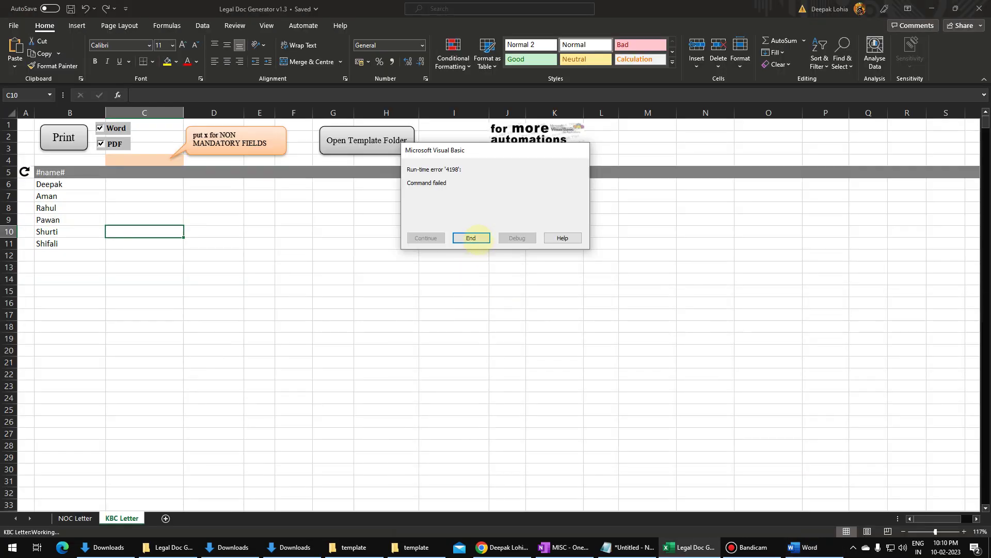
{"action": "left_click", "coordinate": [471, 237]}
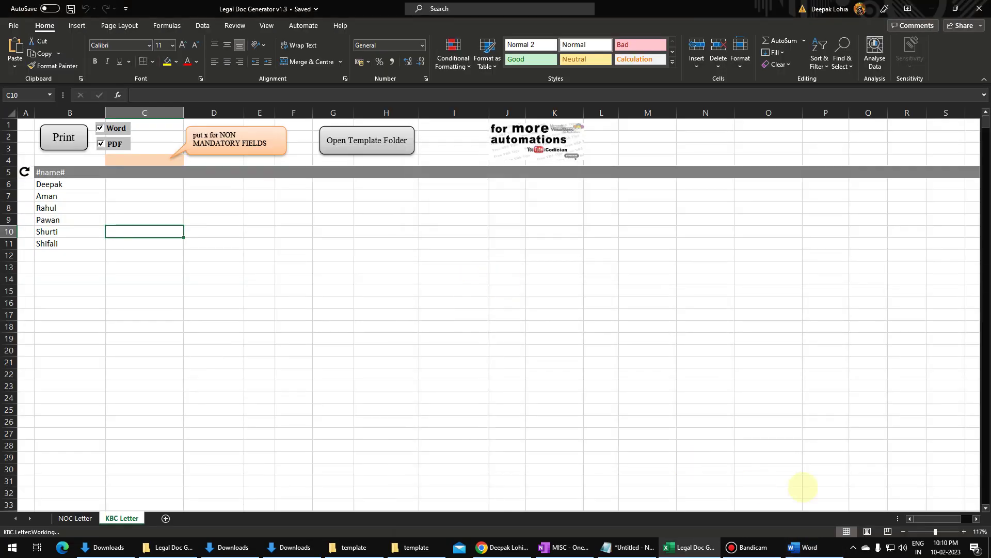
{"action": "left_click", "coordinate": [808, 547]}
{"action": "left_click", "coordinate": [980, 5]}
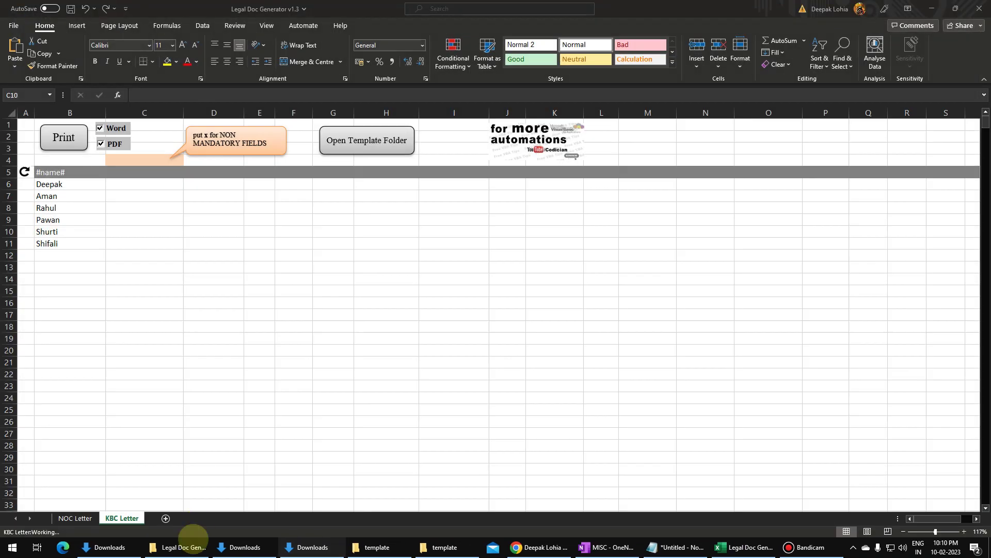
Open the KBC template from the template folder to check it, and close Word again.
{"action": "left_click", "coordinate": [377, 546]}
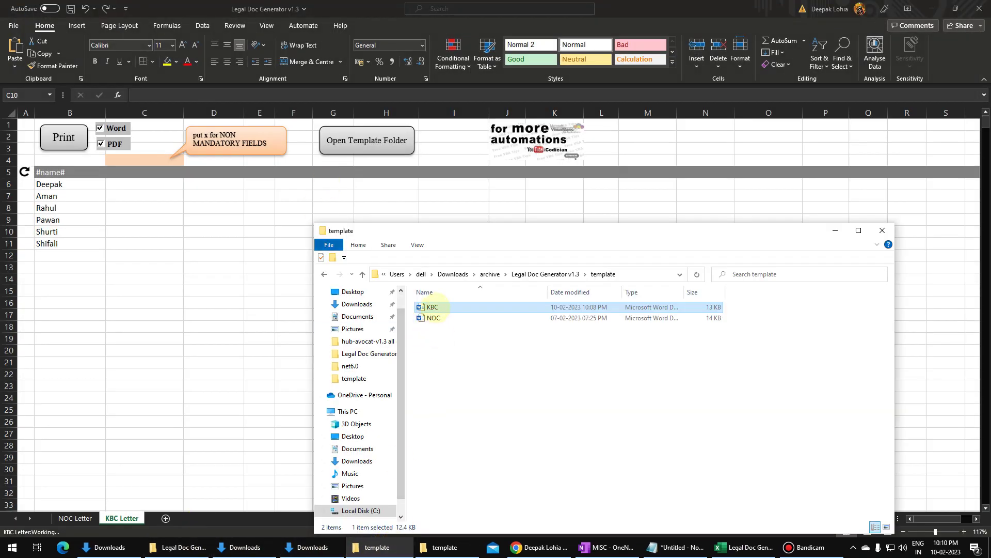
{"action": "double_click", "coordinate": [433, 307]}
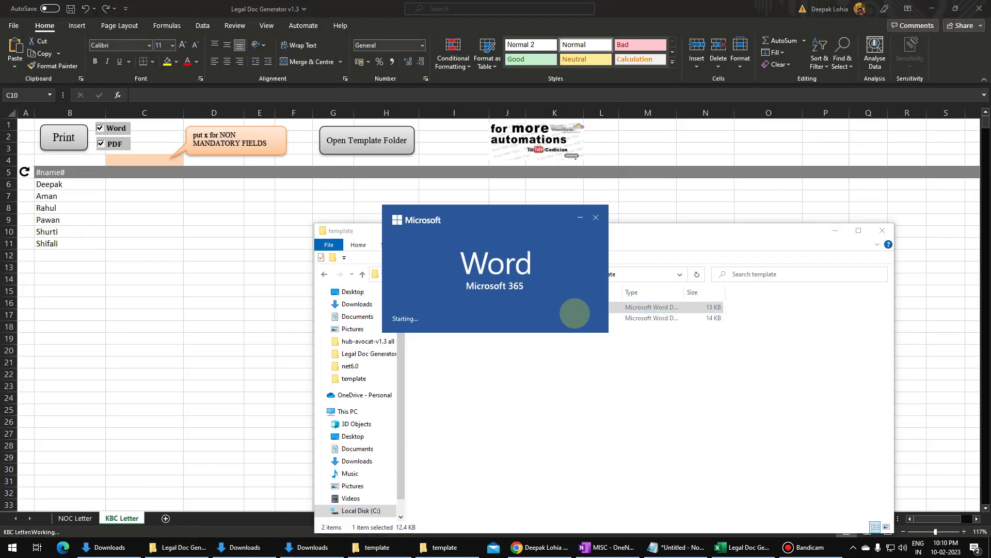
{"action": "key", "text": "alt+F4"}
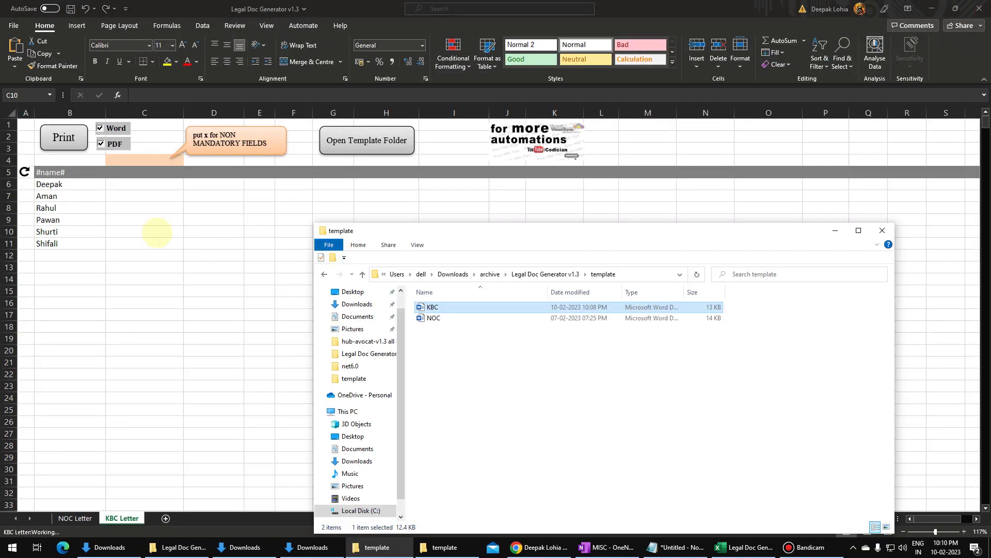
Generate the Word and PDF letters for all names on the KBC Letter sheet.
{"action": "left_click", "coordinate": [156, 232]}
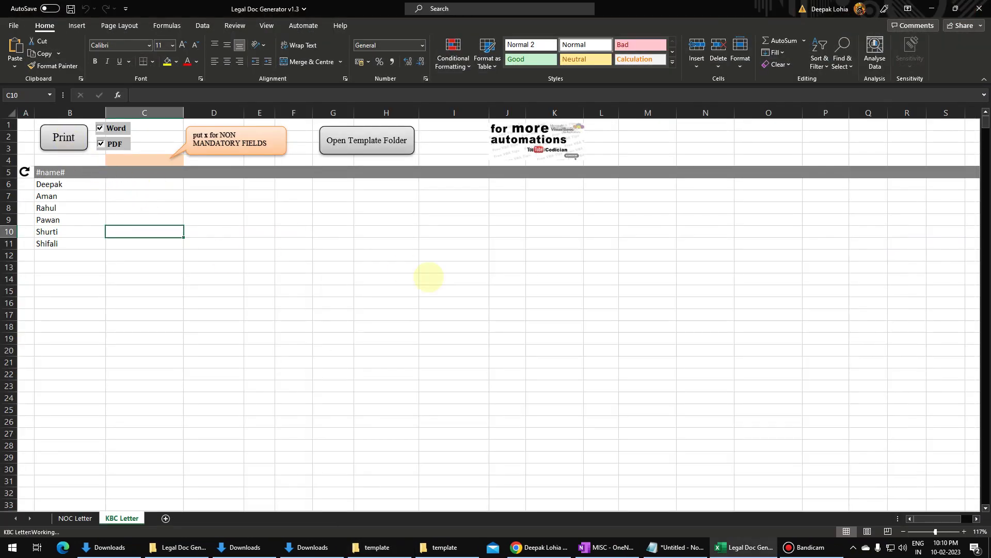
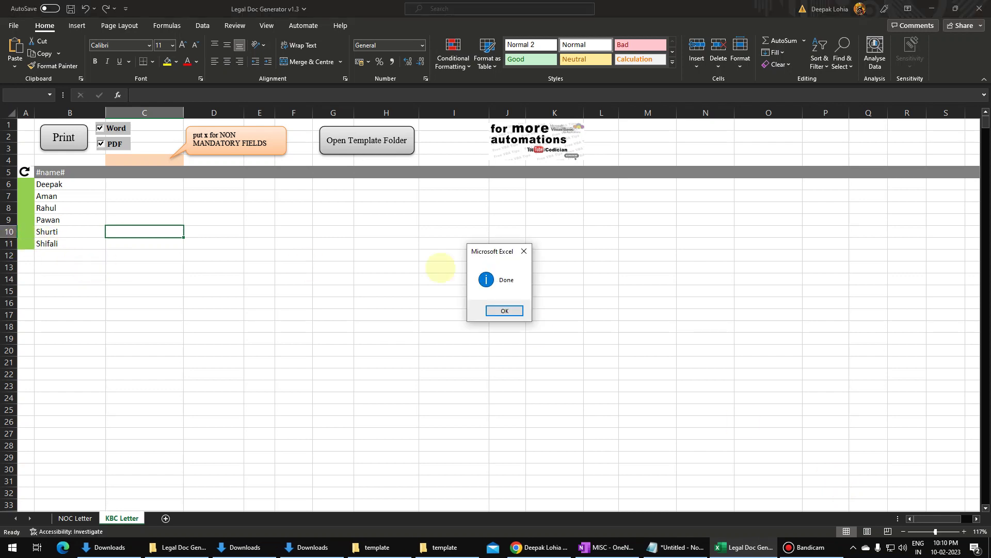
{"action": "left_click", "coordinate": [503, 310]}
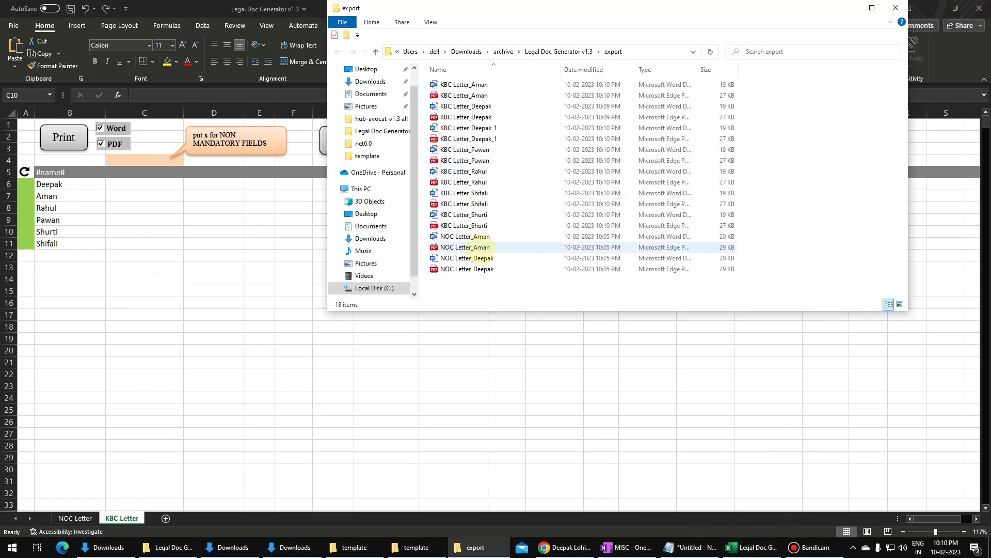
Open the last NOC Letter PDF in the export folder, review its filled-in fields, and close it.
{"action": "left_click", "coordinate": [478, 271]}
{"action": "double_click", "coordinate": [530, 268]}
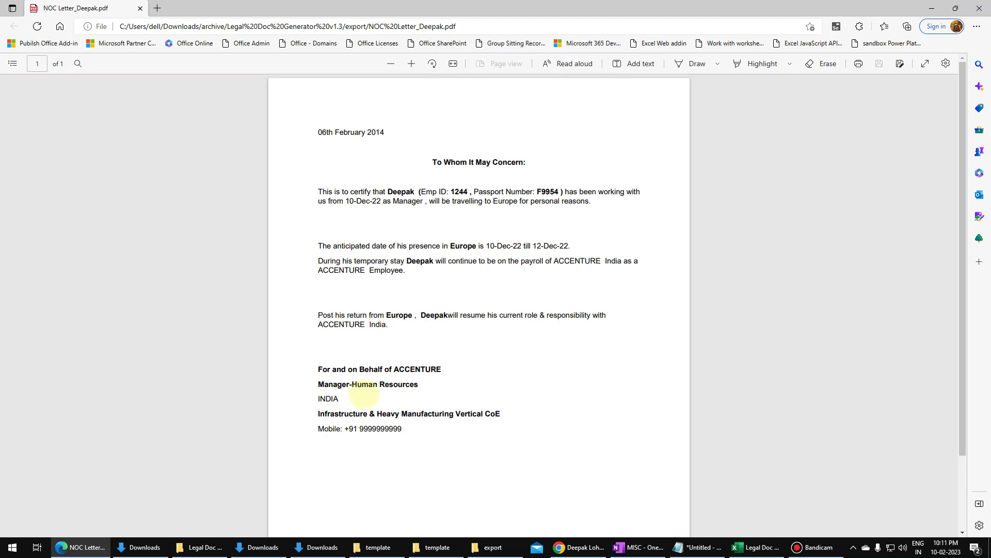
{"action": "left_click", "coordinate": [980, 8]}
Unhide the Mapping(DO NOT DELETE) sheet, review the KBC Letter row's sheet and template names, and return to the KBC Letter sheet.
{"action": "left_click", "coordinate": [126, 518]}
{"action": "right_click", "coordinate": [127, 518]}
{"action": "left_click", "coordinate": [160, 485]}
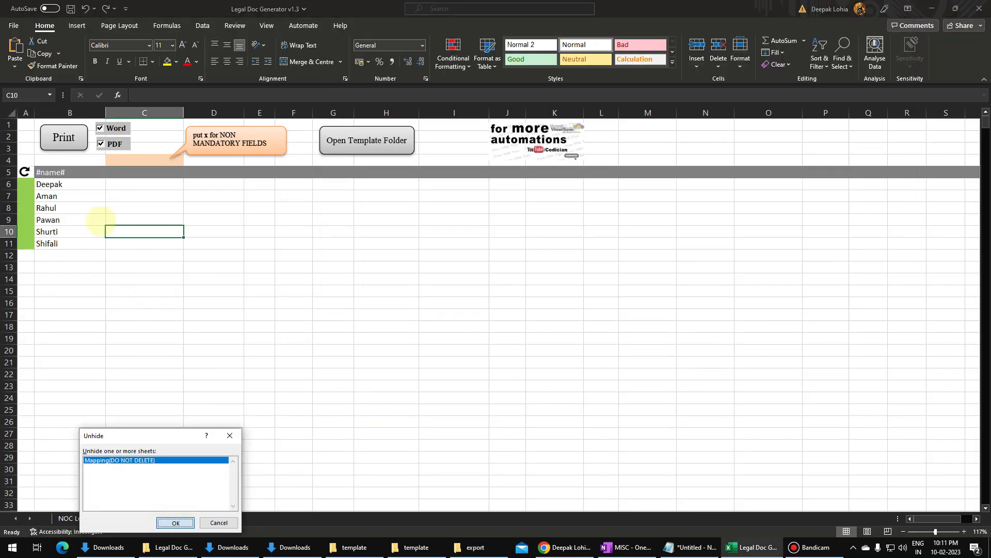
{"action": "key", "text": "Return"}
{"action": "left_click", "coordinate": [95, 143]}
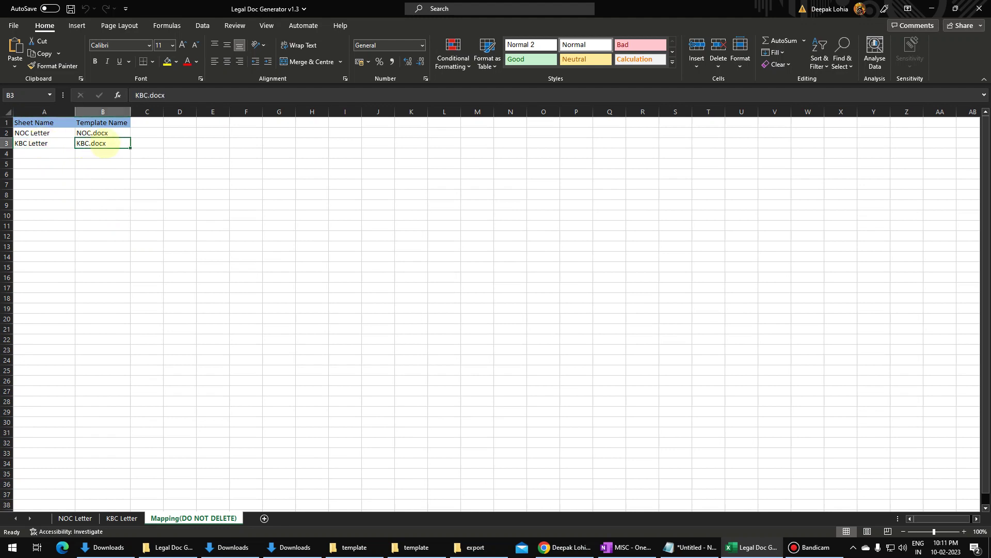
{"action": "left_click", "coordinate": [60, 145]}
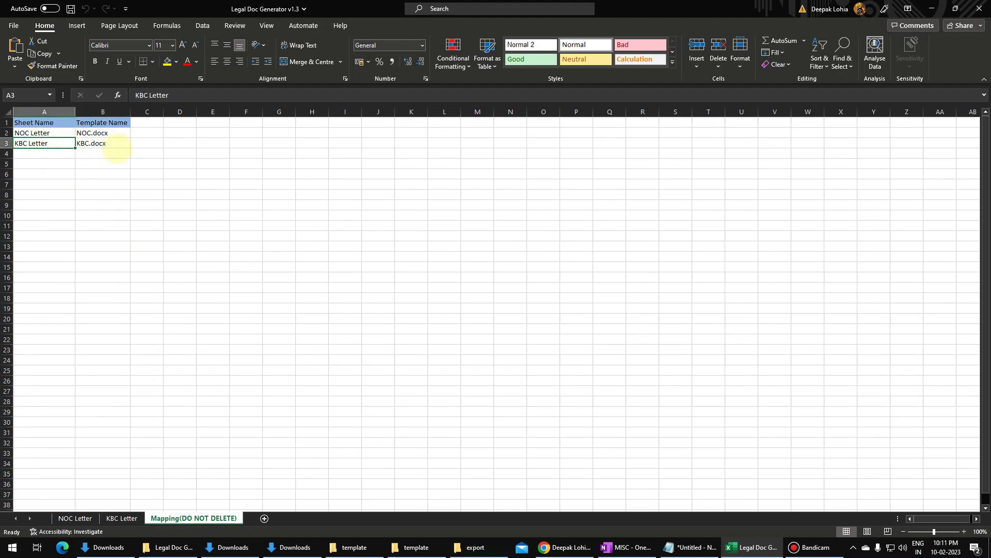
{"action": "left_click", "coordinate": [114, 147]}
{"action": "key", "text": "ctrl+Page_Up"}
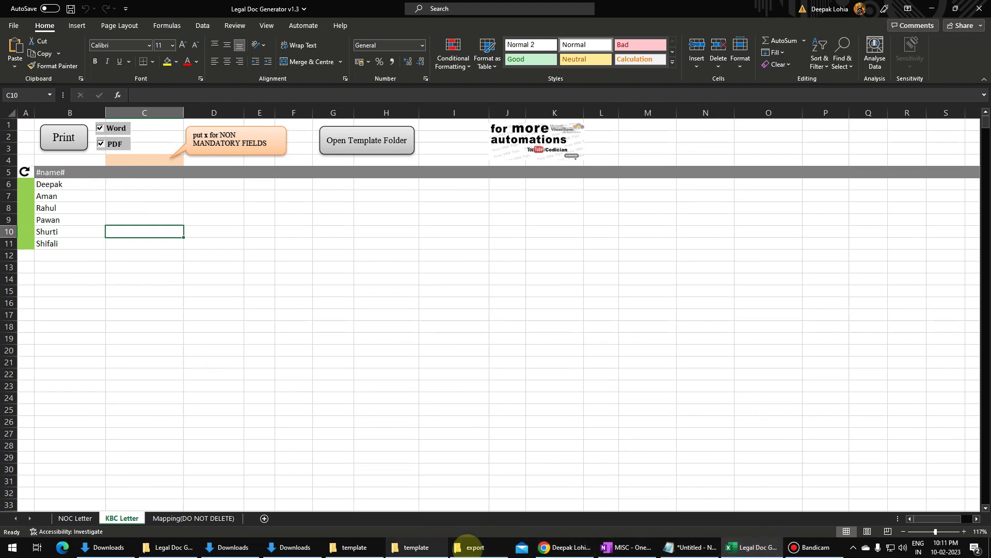
View the KBC Letter PDF generated for the name in B11 from the export folder, and close it.
{"action": "left_click", "coordinate": [451, 546]}
{"action": "left_click", "coordinate": [488, 203]}
{"action": "double_click", "coordinate": [488, 203]}
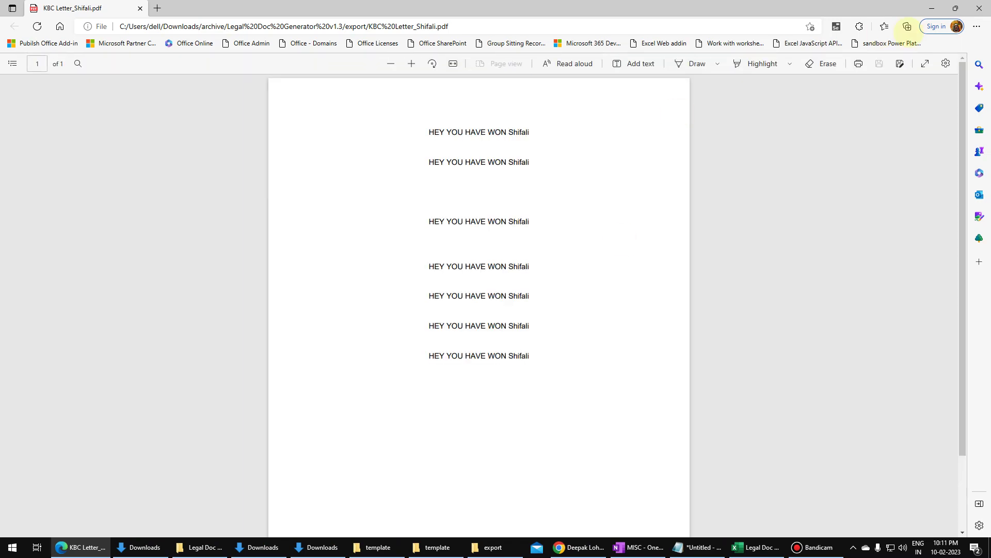
{"action": "key", "text": "ctrl+w"}
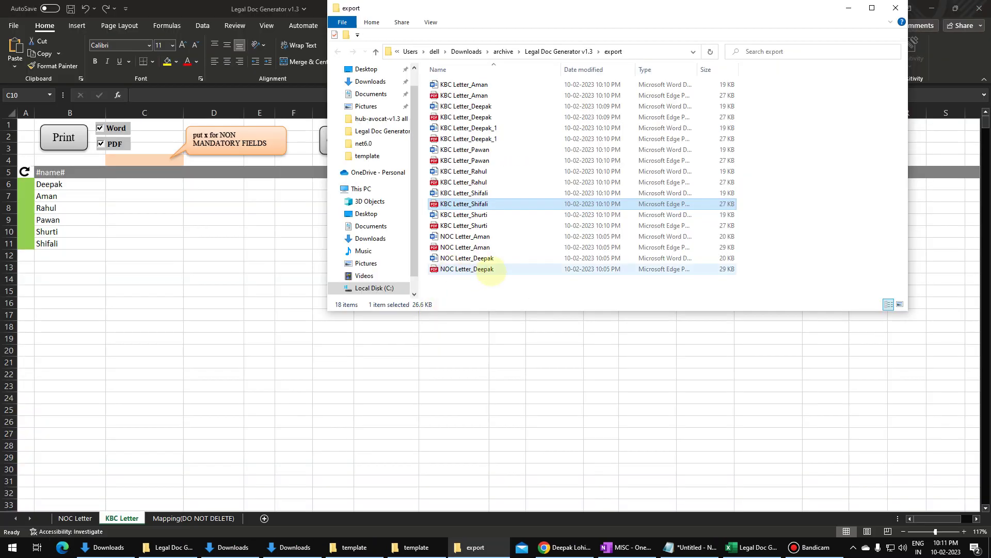
Sort the export folder by date modified and view the selected KBC Letter PDF once more.
{"action": "left_click", "coordinate": [583, 69]}
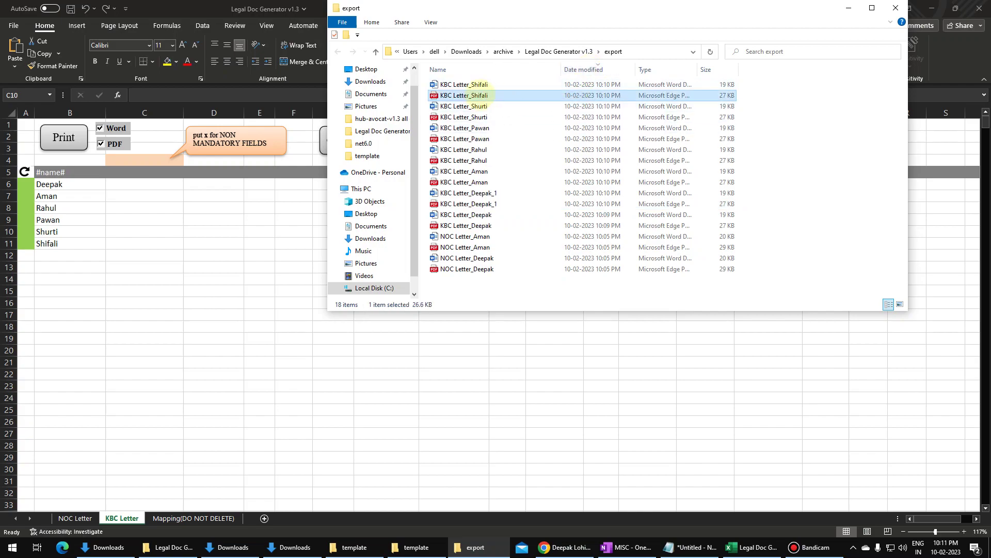
{"action": "key", "text": "Return"}
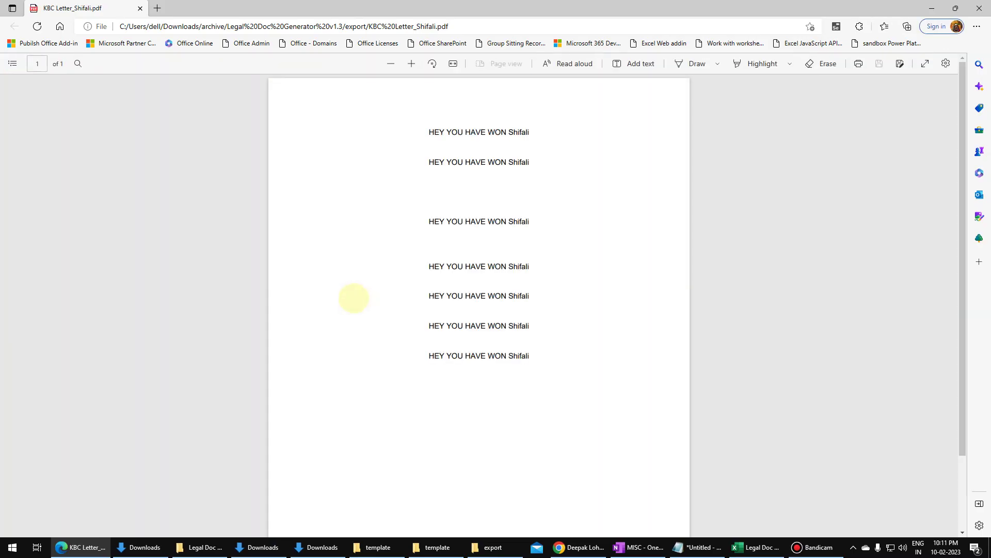
{"action": "left_click", "coordinate": [980, 8]}
Reopen the NOC Letter PDF at the end of the sorted export list.
{"action": "left_click", "coordinate": [476, 271]}
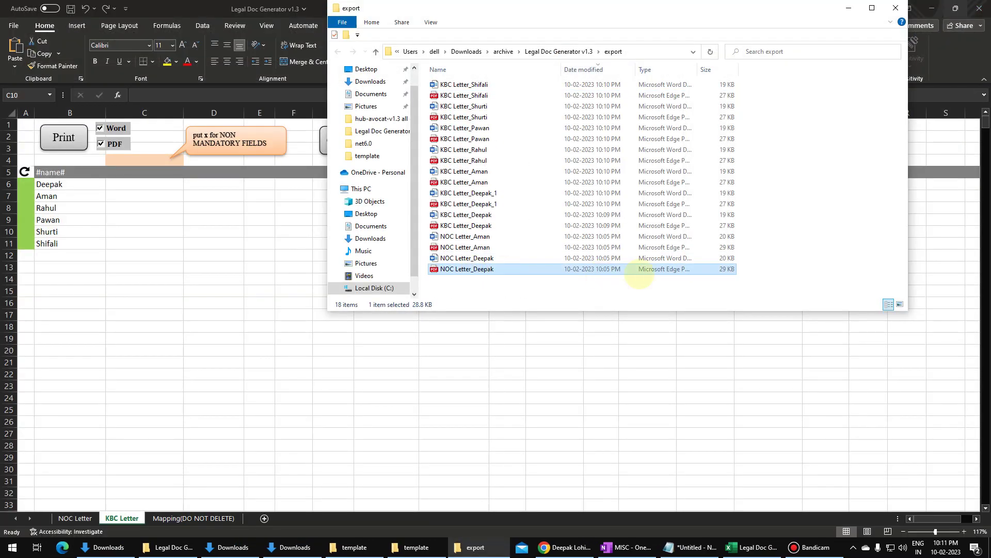
{"action": "double_click", "coordinate": [639, 273]}
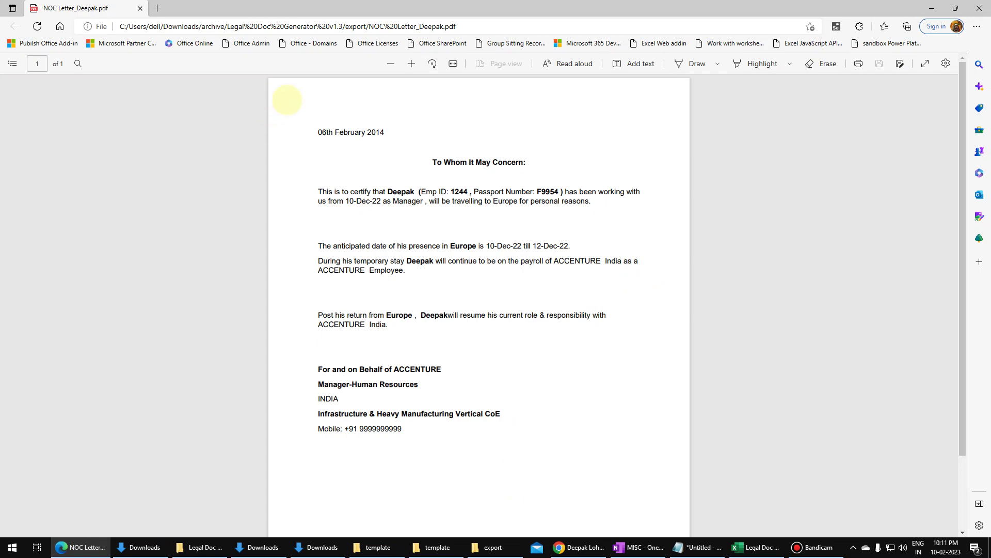
Close the NOC Letter PDF and delete all files from the export folder.
{"action": "left_click", "coordinate": [980, 8]}
{"action": "key", "text": "ctrl+a"}
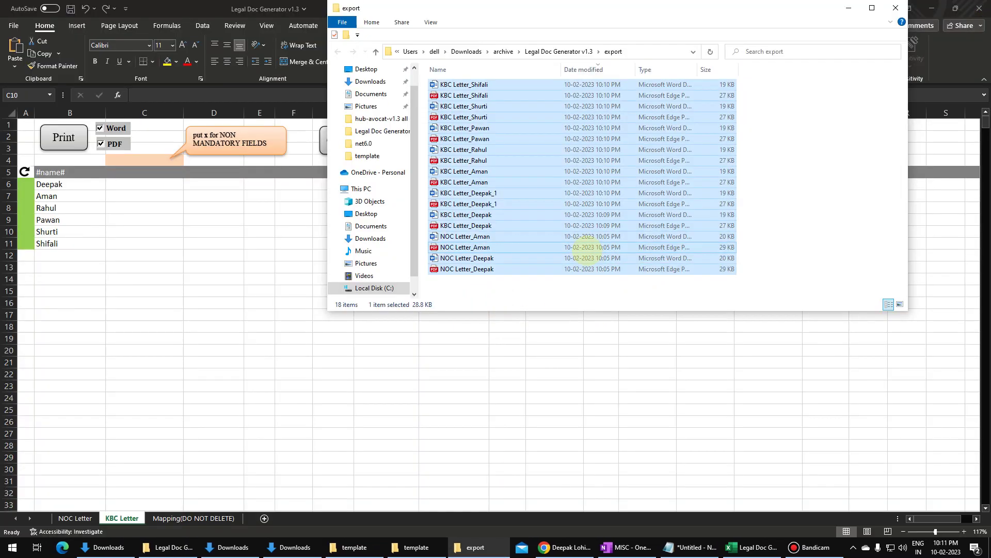
{"action": "key", "text": "Delete"}
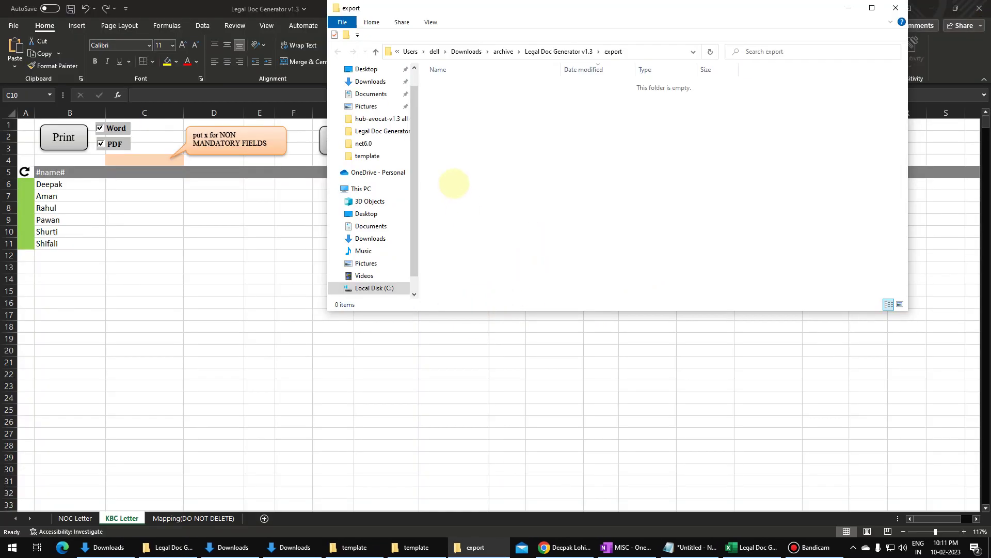
Generate Word and PDF letters for every name on the KBC Letter sheet and open the export folder.
{"action": "left_click", "coordinate": [122, 178]}
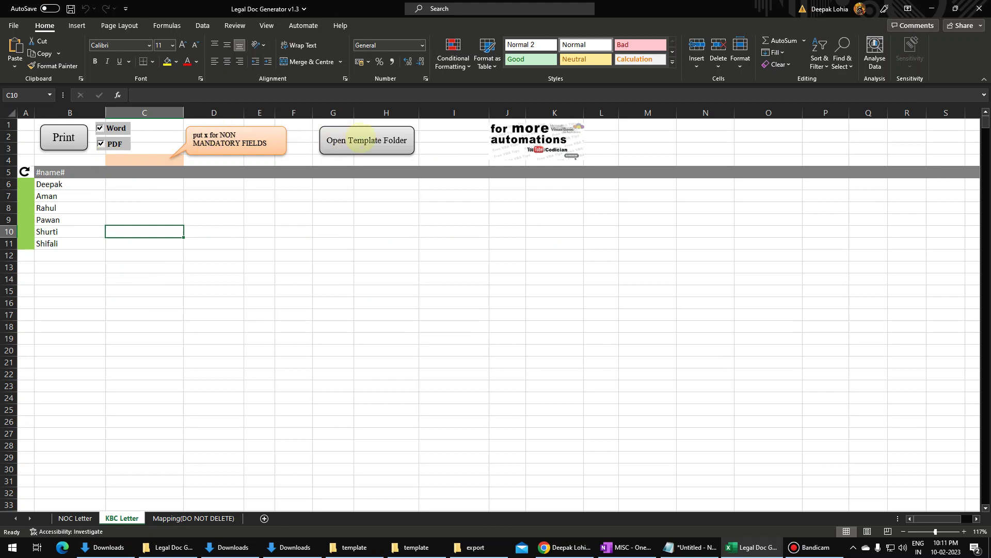
{"action": "left_click", "coordinate": [132, 217]}
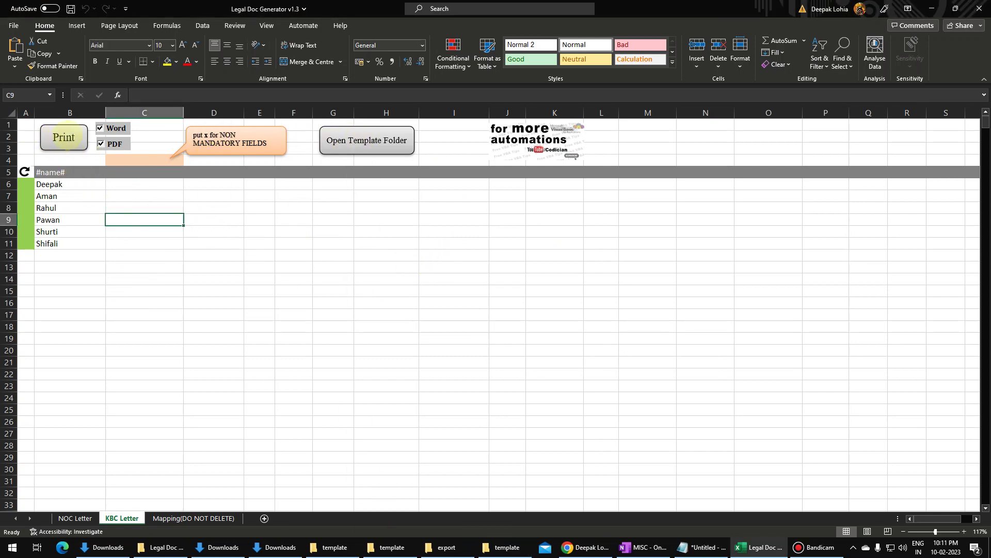
{"action": "left_click", "coordinate": [64, 137]}
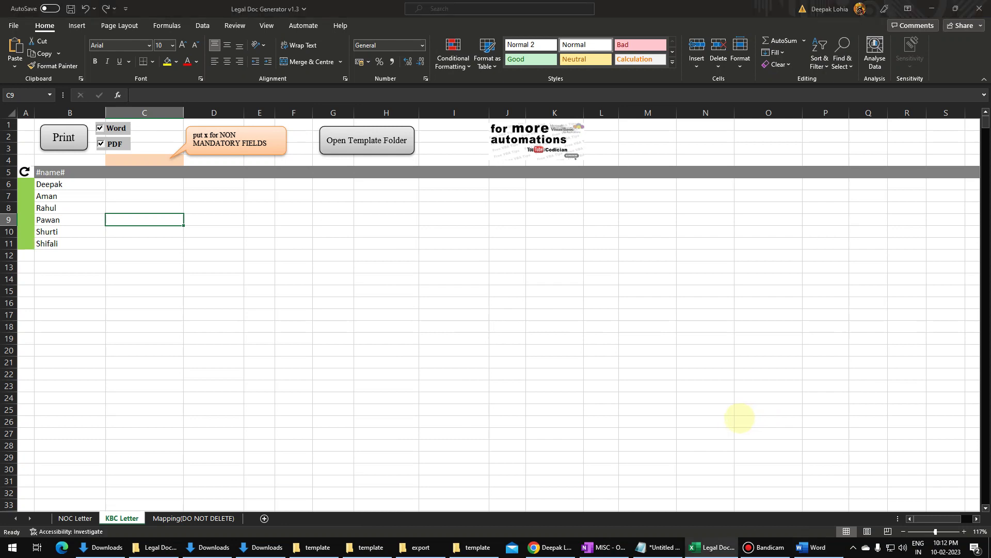
{"action": "left_click", "coordinate": [505, 312]}
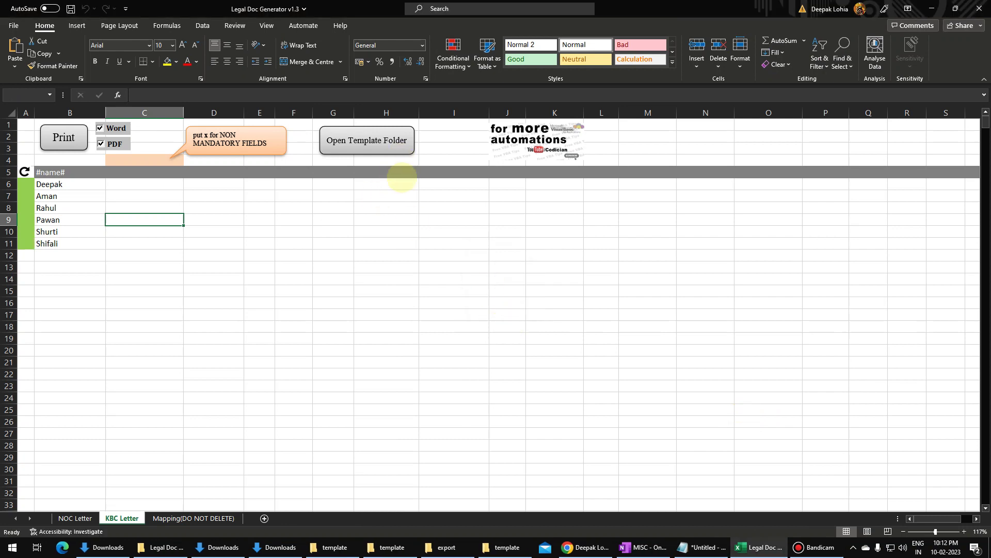
{"action": "left_click", "coordinate": [408, 140]}
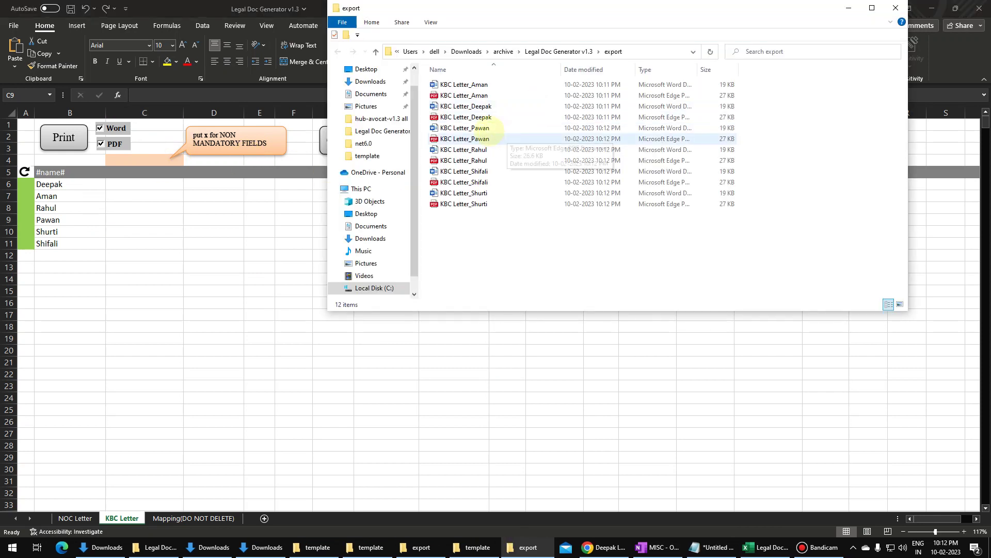
View the exported KBC Letter PDF for the name in B6, check the name on several lines, and close it.
{"action": "left_click", "coordinate": [896, 7]}
{"action": "left_click", "coordinate": [493, 120]}
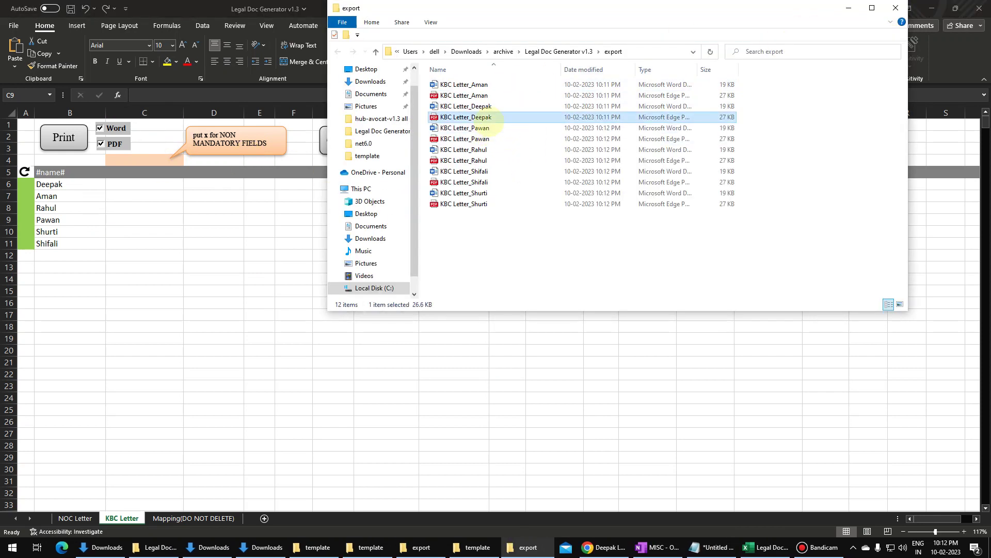
{"action": "double_click", "coordinate": [495, 119]}
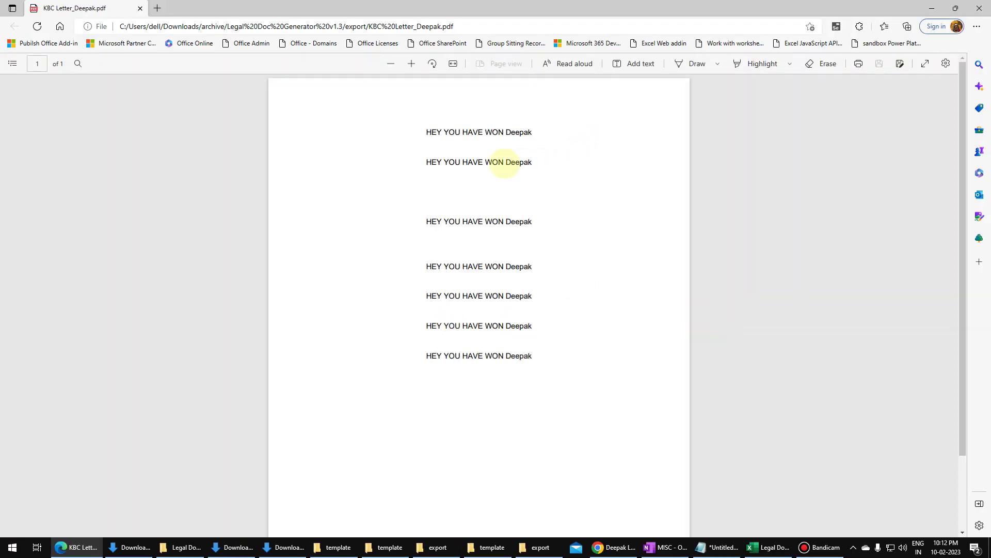
{"action": "double_click", "coordinate": [516, 162]}
{"action": "double_click", "coordinate": [520, 222]}
{"action": "double_click", "coordinate": [519, 267]}
{"action": "left_click", "coordinate": [539, 247]}
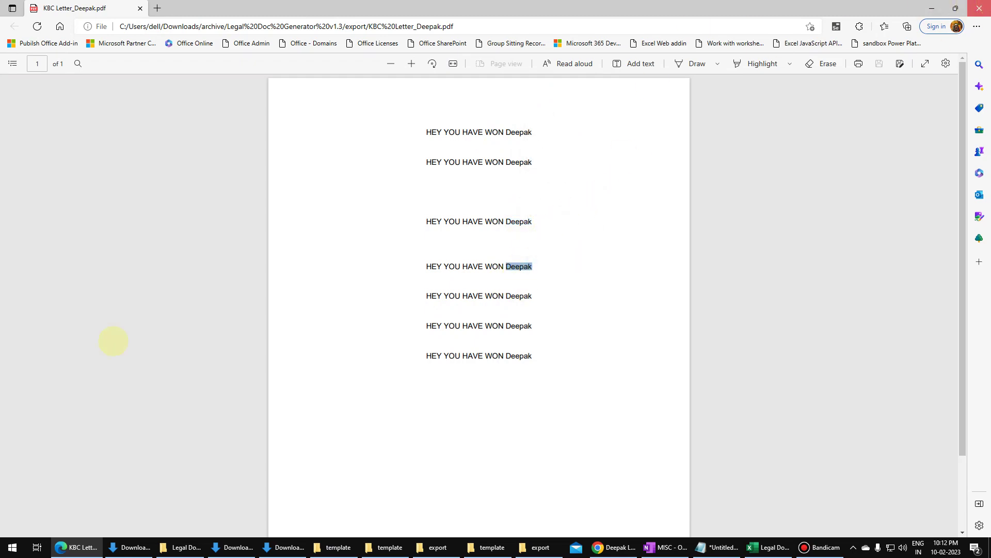
{"action": "key", "text": "alt+F4"}
Re-enter the name in B6 in all capitals and clear the names below it in B7:B11.
{"action": "left_click", "coordinate": [72, 184]}
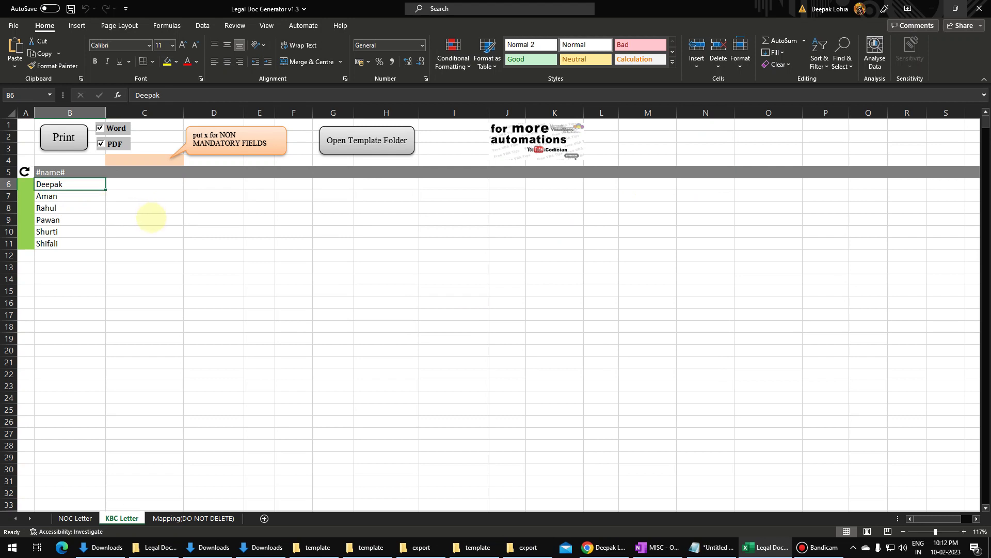
{"action": "type", "text": "DEEP"}
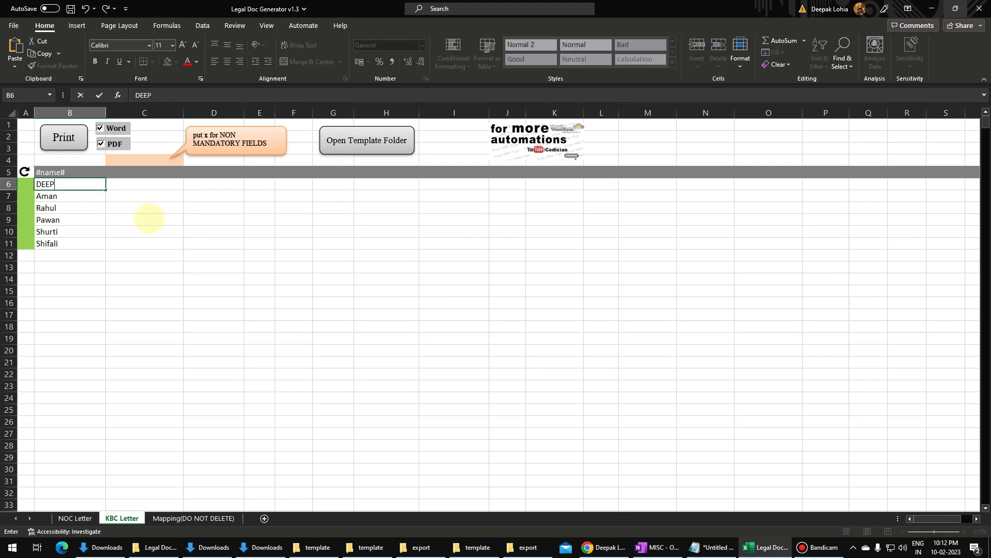
{"action": "key", "text": "Return"}
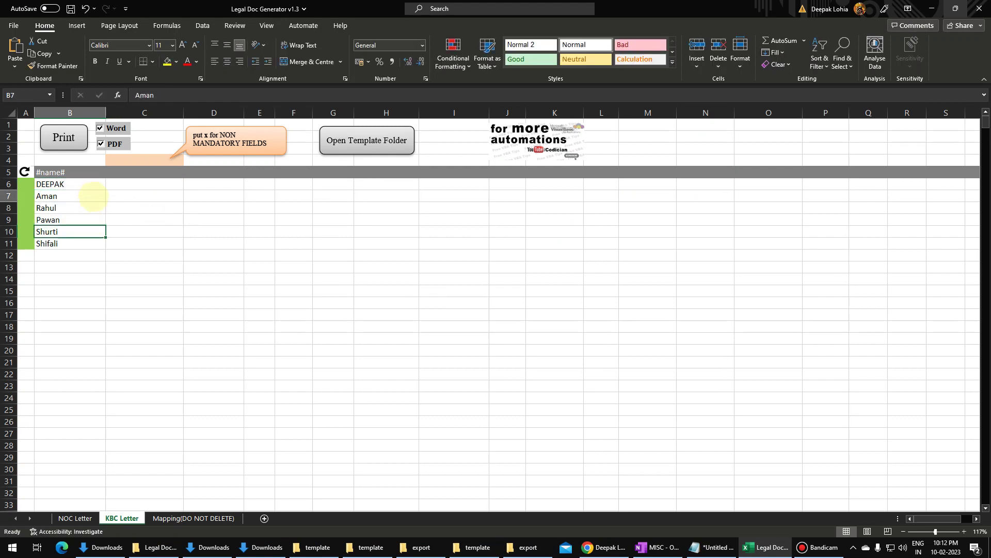
{"action": "left_click_drag", "start_coordinate": [93, 195], "coordinate": [93, 261]}
{"action": "key", "text": "Delete"}
{"action": "left_click", "coordinate": [138, 302]}
{"action": "left_click", "coordinate": [72, 184]}
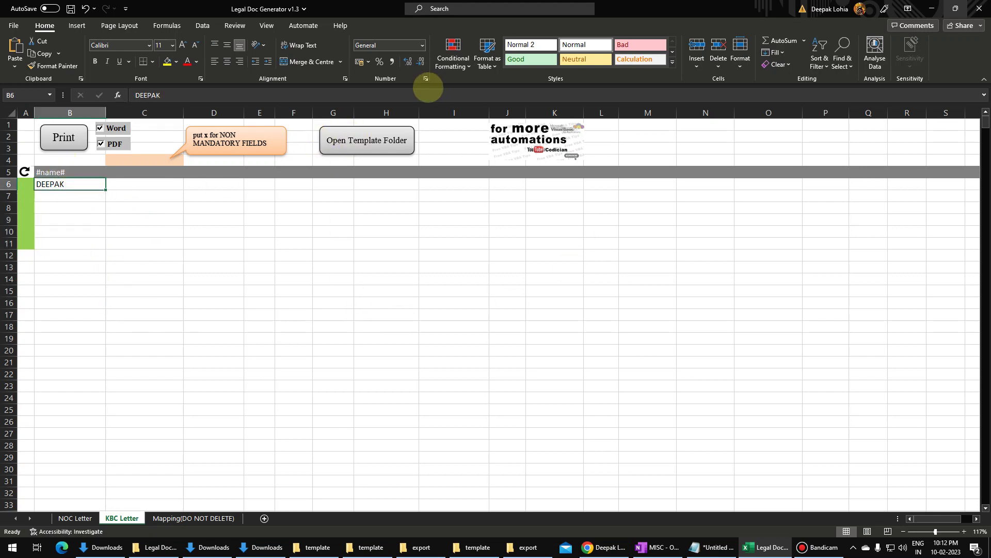
Open the KBC Word template, change the first line's placeholder to #name@u#, and save the document.
{"action": "double_click", "coordinate": [448, 84]}
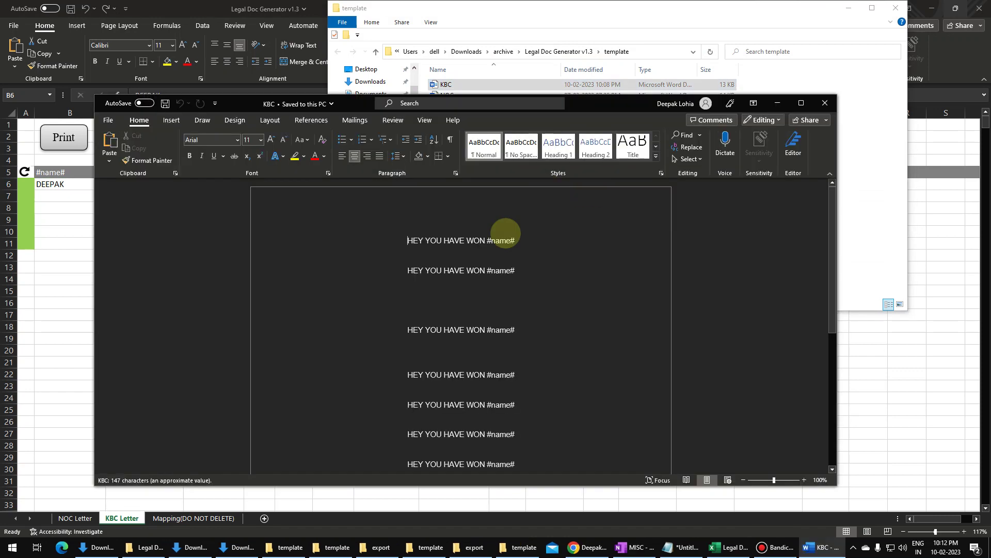
{"action": "left_click", "coordinate": [511, 240]}
{"action": "type", "text": "@"}
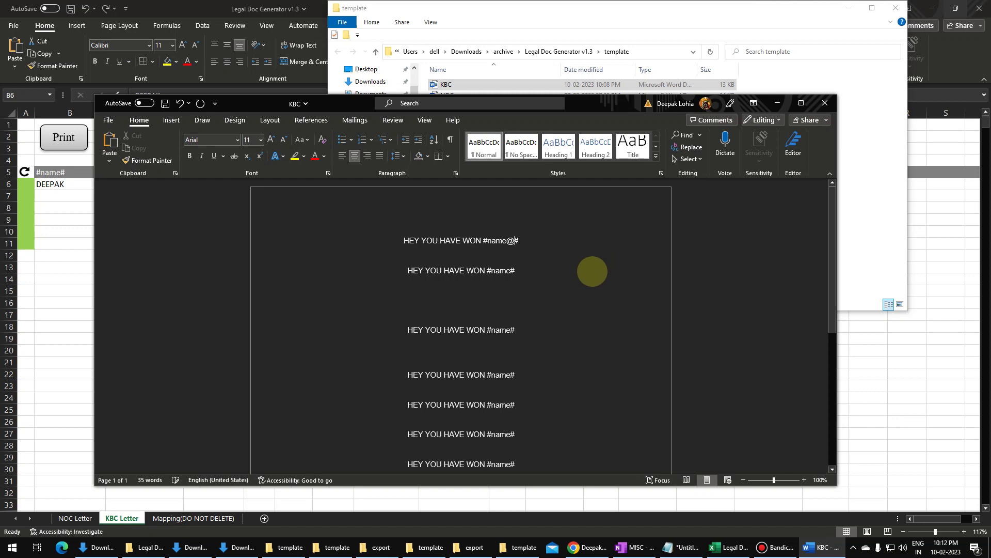
{"action": "type", "text": "u"}
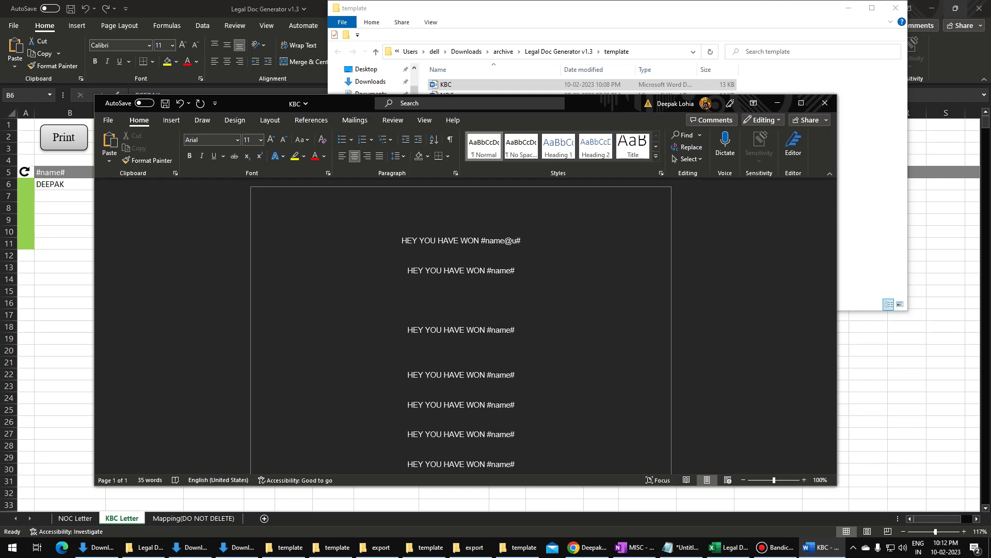
{"action": "key", "text": "ctrl+s"}
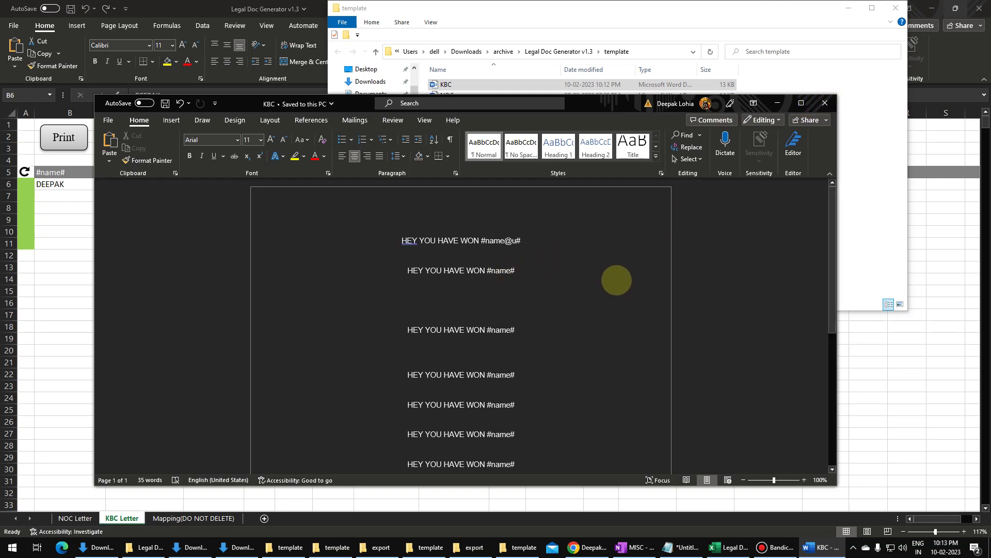
Change the second line's placeholder to #name@p# and the third line's to #name@l#, and close the saved template.
{"action": "type", "text": "@p"}
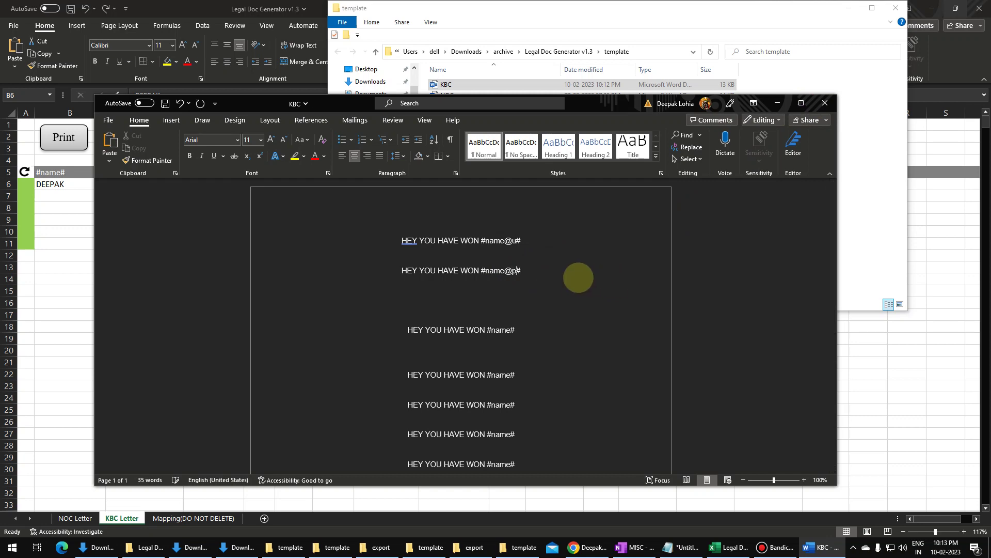
{"action": "left_click", "coordinate": [511, 329]}
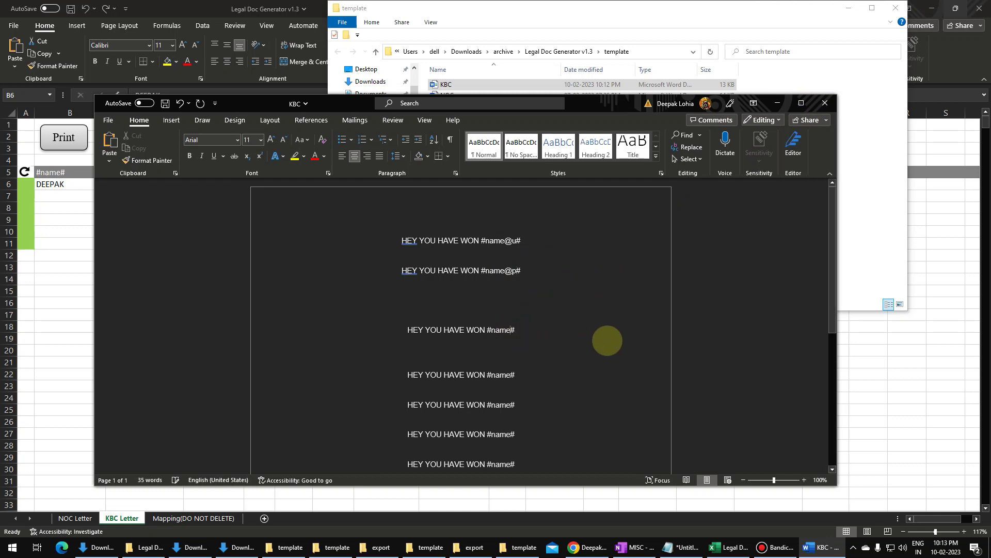
{"action": "type", "text": "@l"}
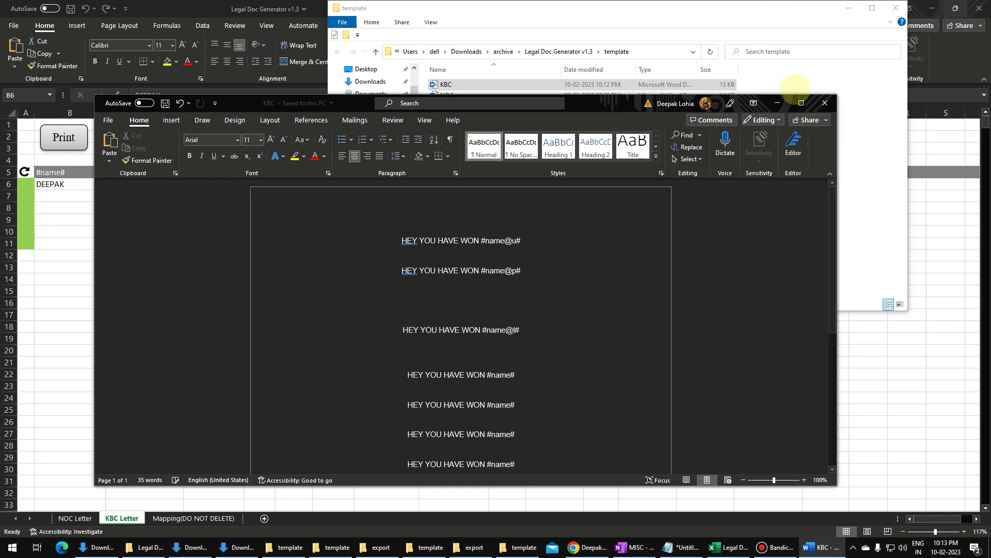
{"action": "left_click", "coordinate": [826, 103]}
Generate the KBC letter for the single name in B6 and open the export folder.
{"action": "left_click", "coordinate": [65, 153]}
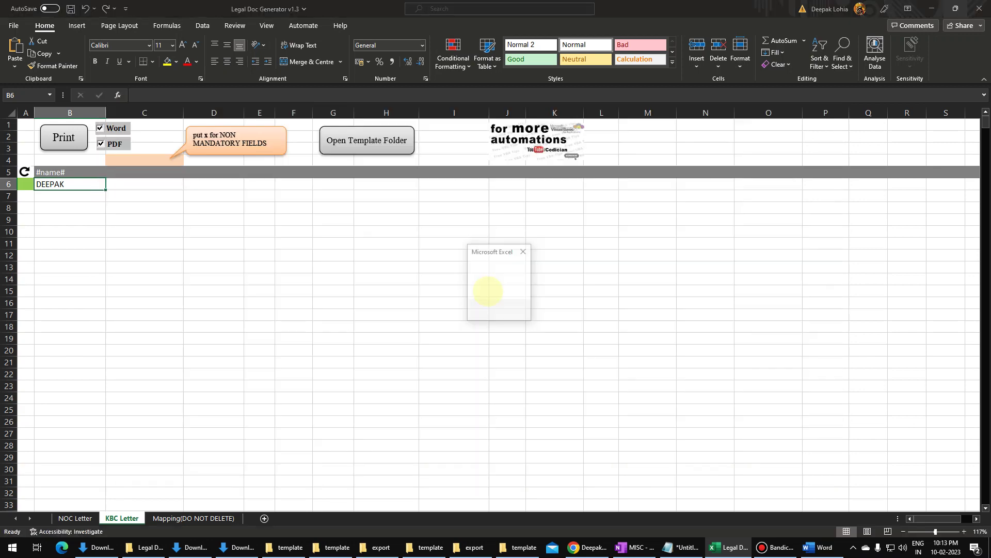
{"action": "left_click", "coordinate": [505, 310]}
{"action": "left_click", "coordinate": [399, 139]}
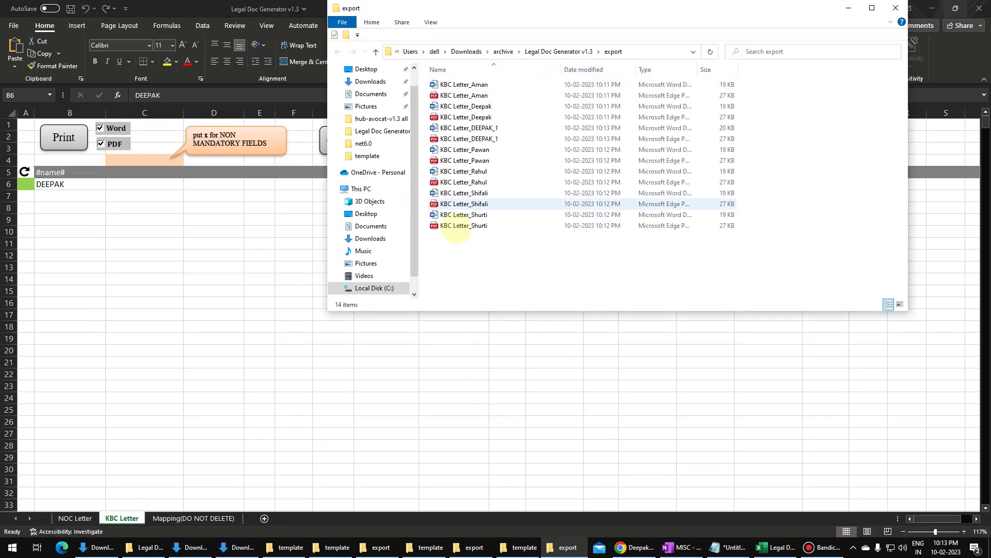
Sort the export folder by date modified, view the newest KBC Letter PDF, and compare the name's letter case on the first four lines.
{"action": "left_click", "coordinate": [467, 227]}
{"action": "left_click", "coordinate": [584, 69]}
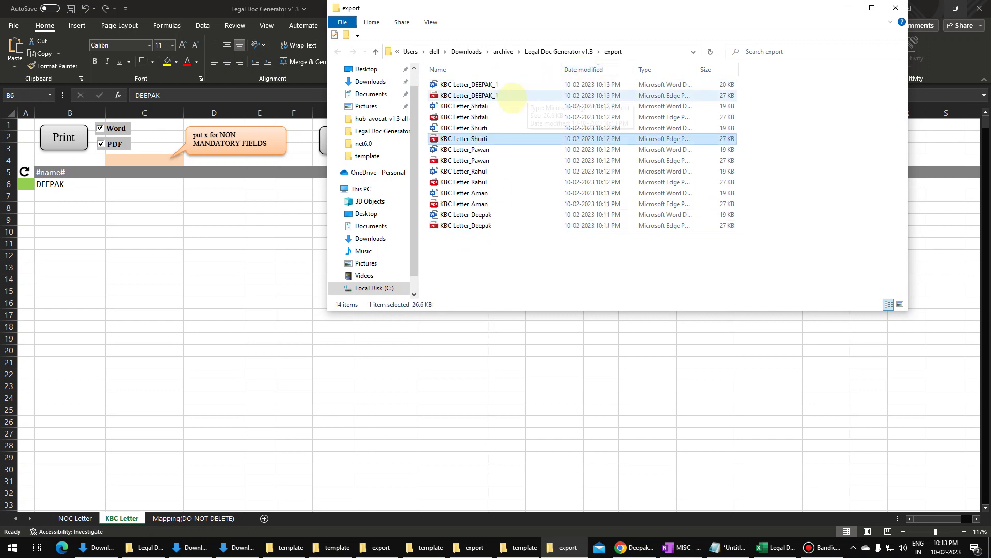
{"action": "double_click", "coordinate": [508, 97]}
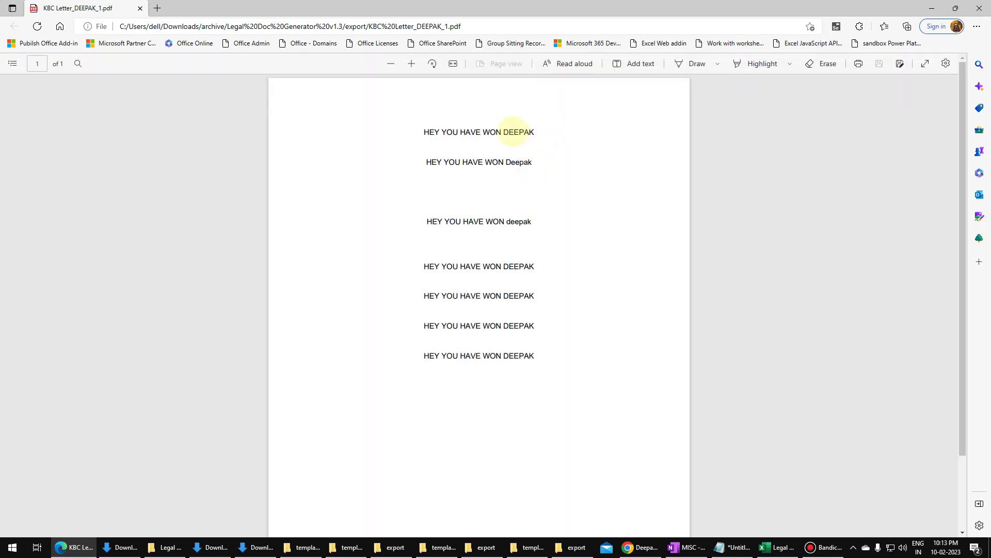
{"action": "left_click", "coordinate": [508, 163]}
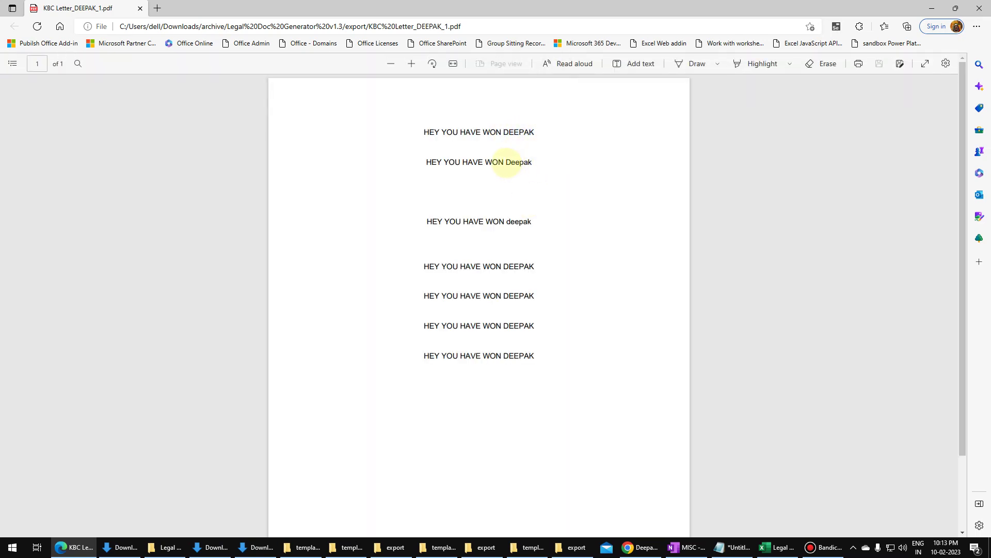
{"action": "left_click_drag", "start_coordinate": [532, 162], "coordinate": [532, 162]}
{"action": "left_click", "coordinate": [508, 223]}
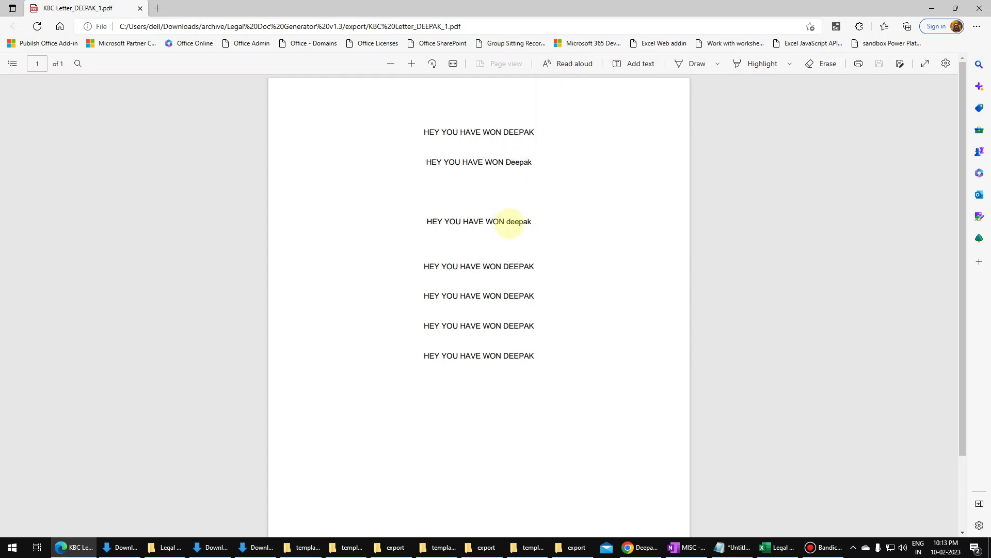
{"action": "double_click", "coordinate": [509, 223]}
{"action": "left_click_drag", "start_coordinate": [504, 265], "coordinate": [576, 264]}
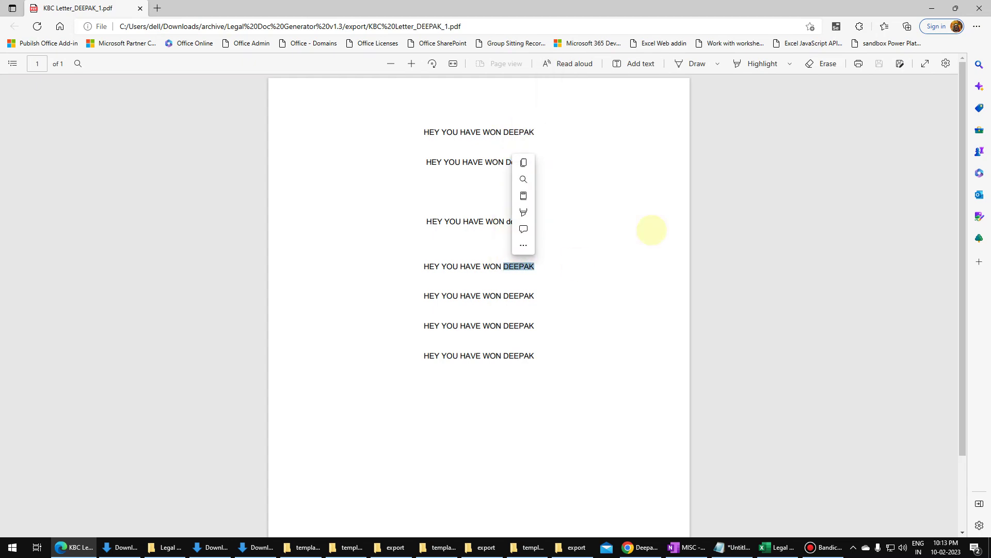
{"action": "key", "text": "super+Down"}
Return to the workbook and hide the Mapping(DO NOT DELETE) sheet.
{"action": "left_click", "coordinate": [73, 183]}
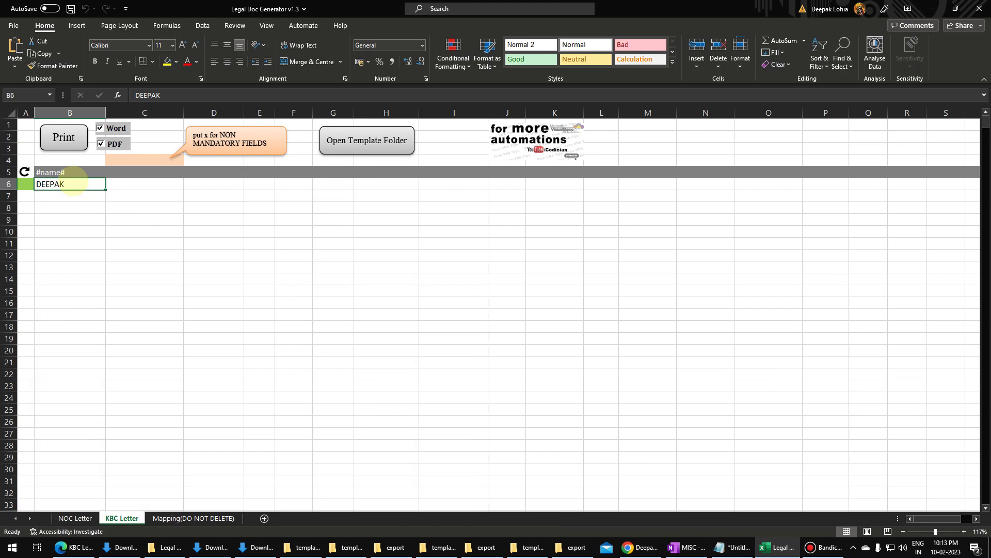
{"action": "left_click", "coordinate": [195, 518]}
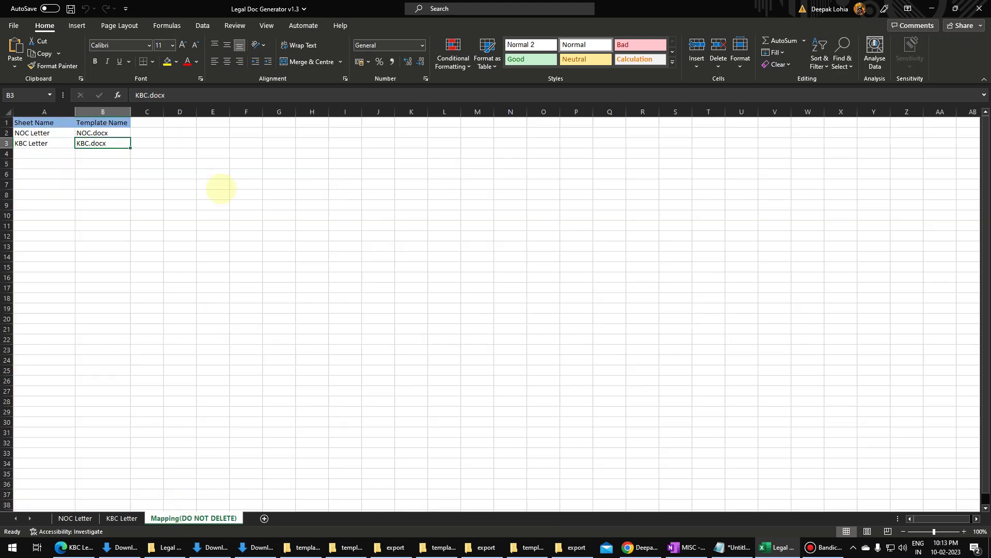
{"action": "right_click", "coordinate": [217, 517]}
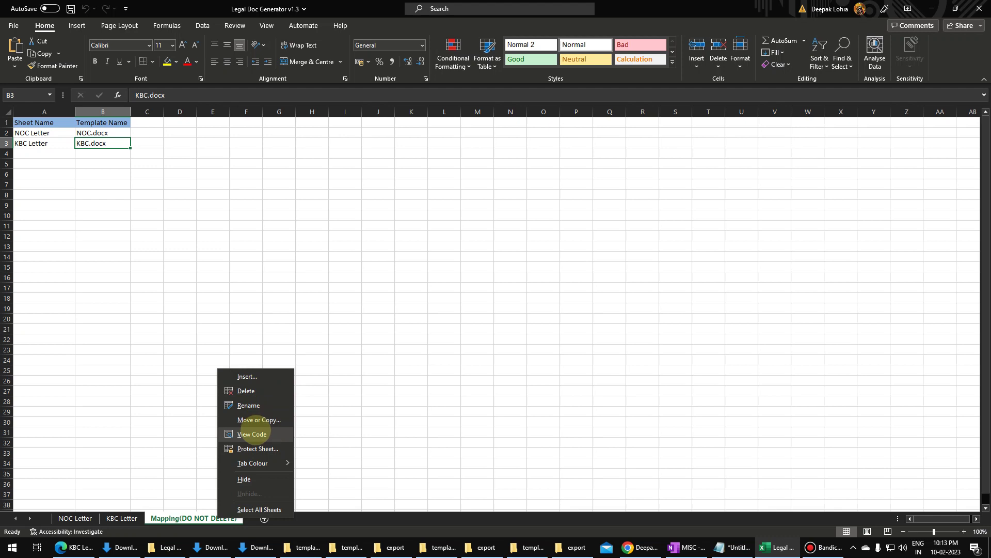
{"action": "left_click", "coordinate": [244, 478]}
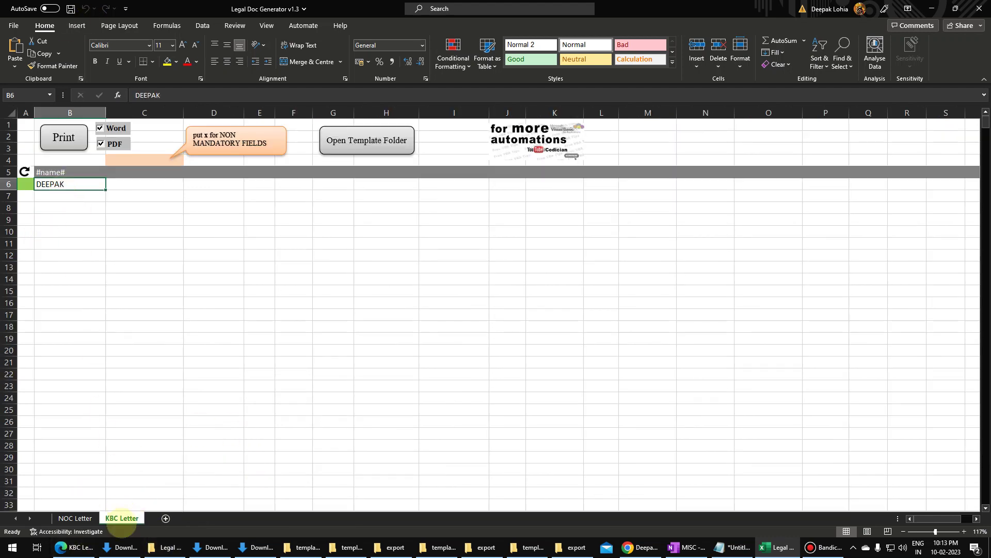
Create a copy of the KBC Letter sheet at the end of the workbook.
{"action": "right_click", "coordinate": [122, 519]}
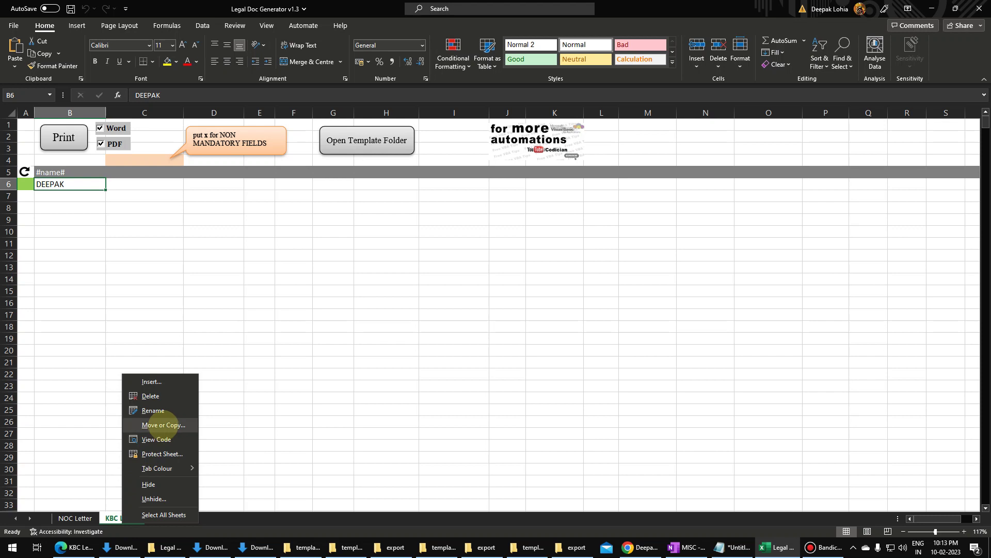
{"action": "left_click", "coordinate": [162, 425]}
{"action": "left_click", "coordinate": [116, 434]}
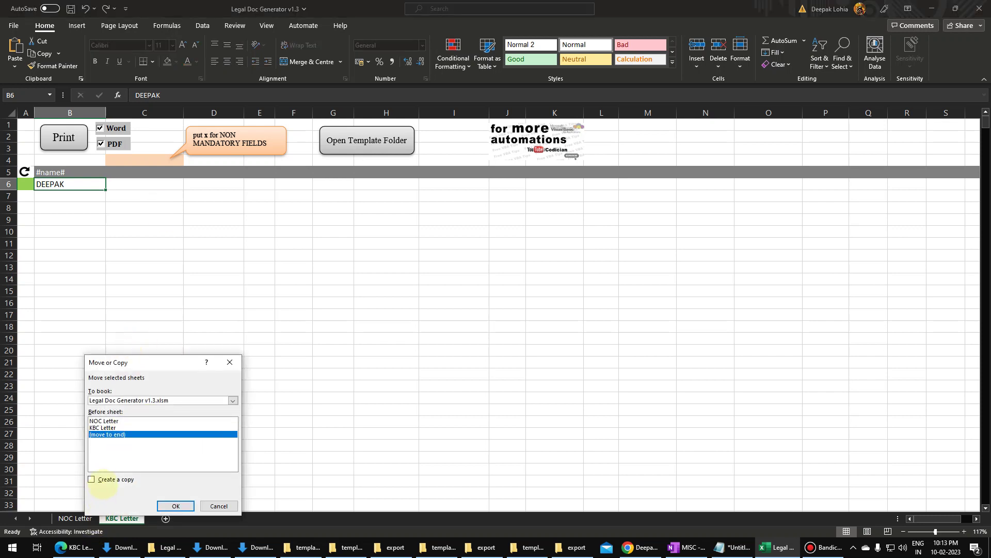
{"action": "left_click", "coordinate": [102, 481]}
{"action": "left_click", "coordinate": [176, 506]}
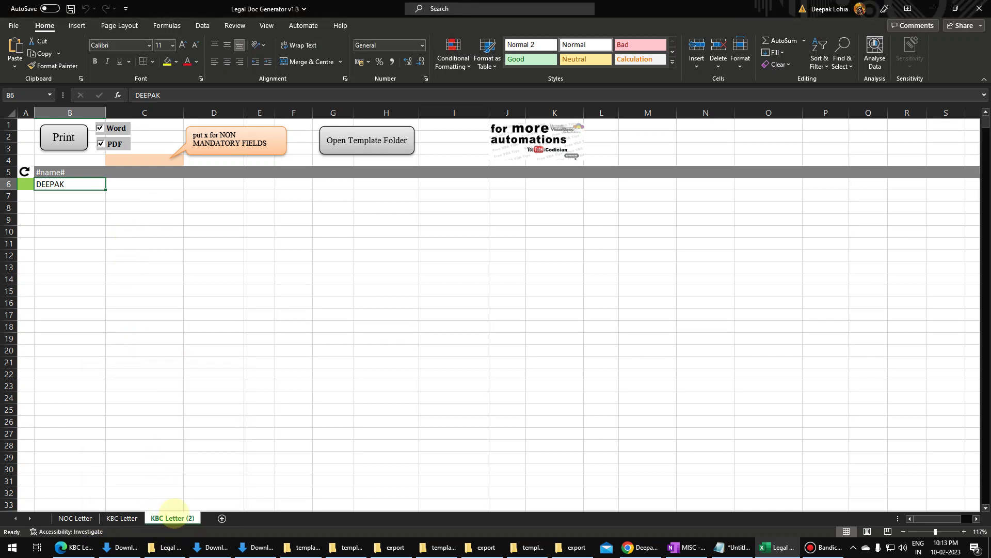
Examine the placeholder headers in row 5 of the KBC Letter (2) sheet.
{"action": "left_click", "coordinate": [70, 202]}
{"action": "left_click_drag", "start_coordinate": [69, 172], "coordinate": [307, 177]}
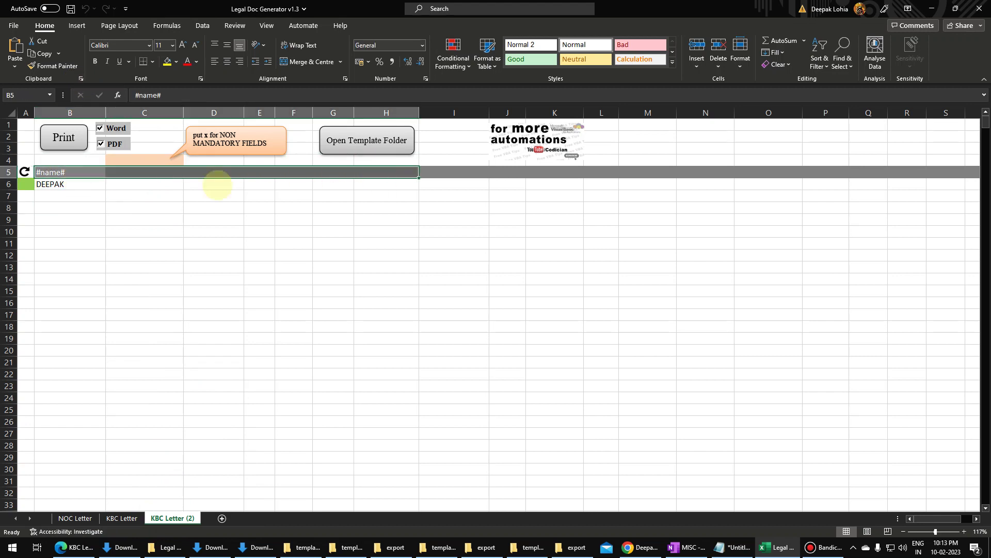
{"action": "left_click", "coordinate": [495, 173]}
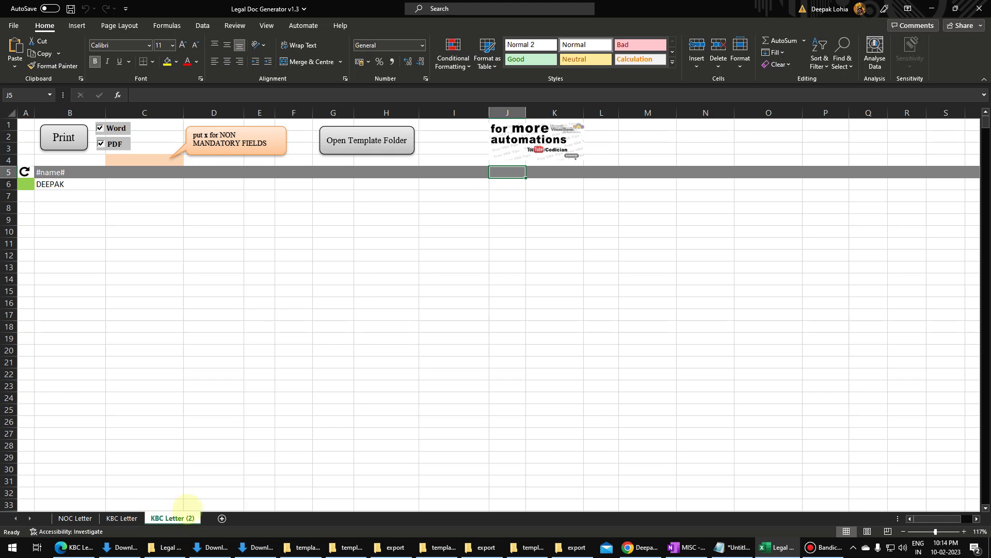
Unhide the Mapping(DO NOT DELETE) sheet and go to the first empty Sheet Name and Template Name cells in row 4.
{"action": "right_click", "coordinate": [173, 518]}
{"action": "left_click", "coordinate": [197, 490]}
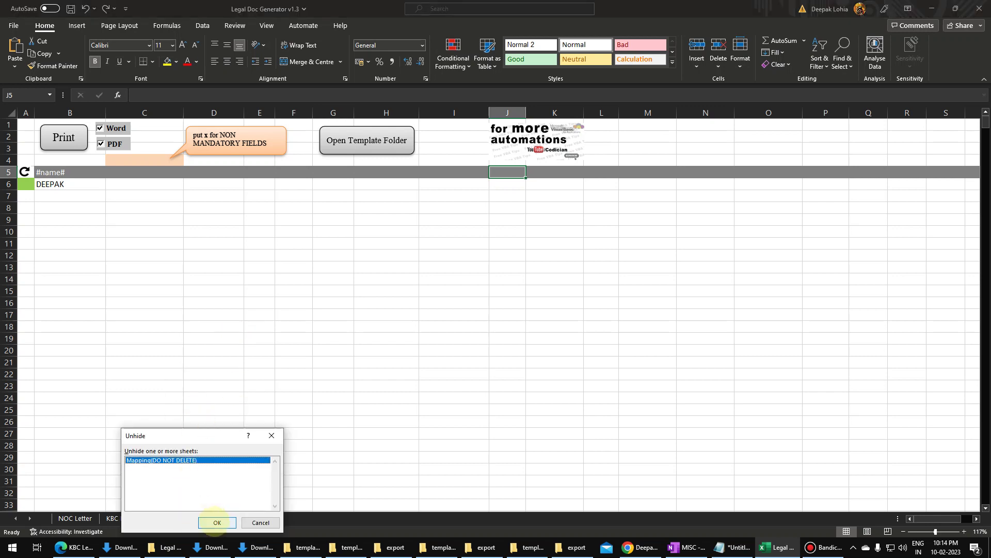
{"action": "left_click", "coordinate": [217, 522]}
{"action": "left_click", "coordinate": [44, 177]}
{"action": "key", "text": "Up"}
{"action": "key", "text": "Up"}
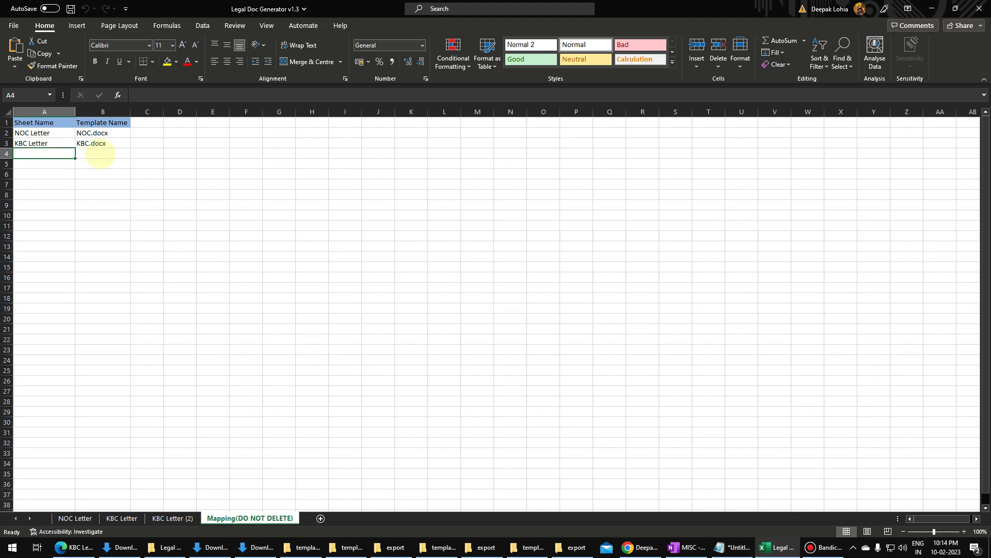
{"action": "left_click", "coordinate": [99, 153]}
From the KBC Letter (2) sheet, check the template folder, close it, and go to the non-mandatory marker cell C4.
{"action": "left_click", "coordinate": [173, 518]}
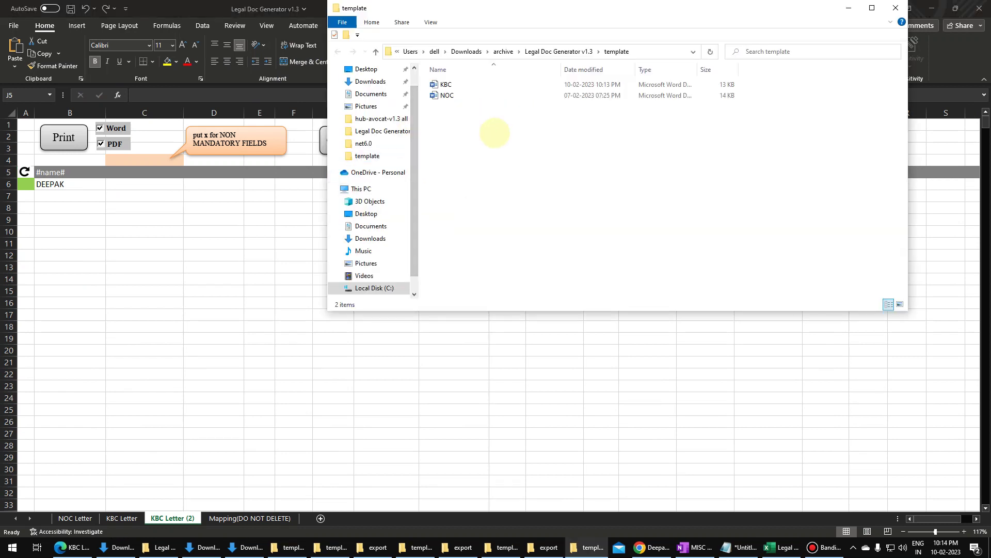
{"action": "left_click", "coordinate": [896, 7]}
{"action": "left_click", "coordinate": [227, 242]}
{"action": "left_click", "coordinate": [231, 143]}
{"action": "left_click", "coordinate": [124, 161]}
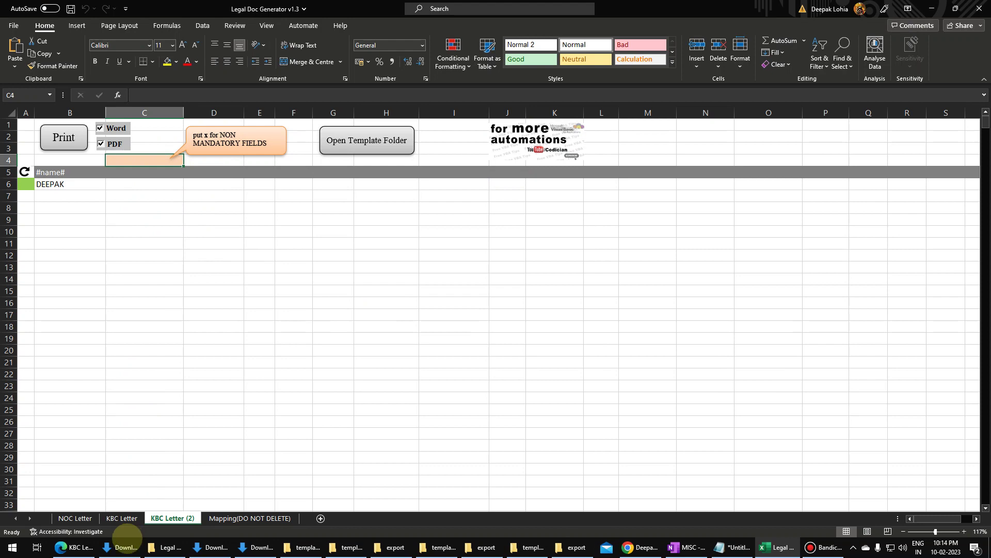
Delete the KBC Letter (2) sheet.
{"action": "right_click", "coordinate": [182, 518]}
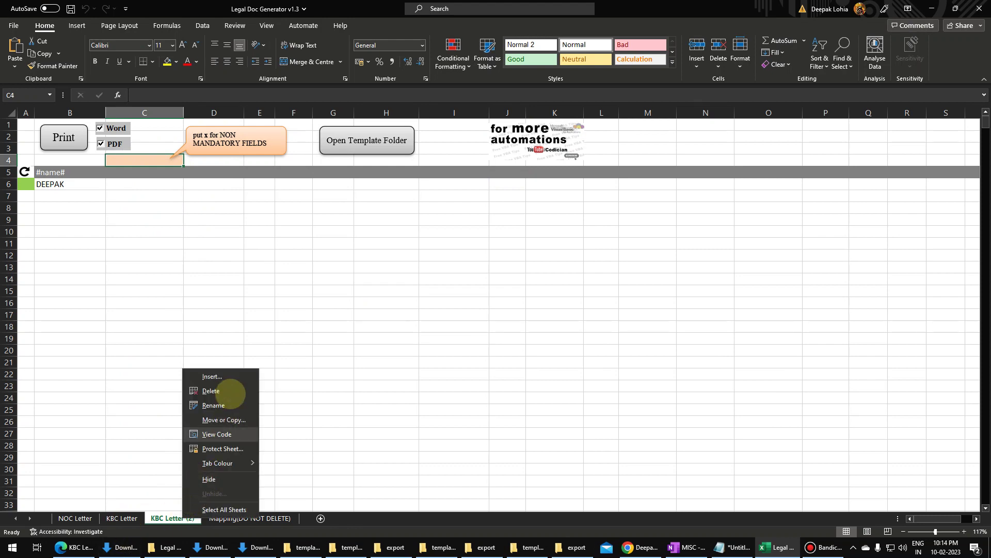
{"action": "left_click", "coordinate": [211, 391]}
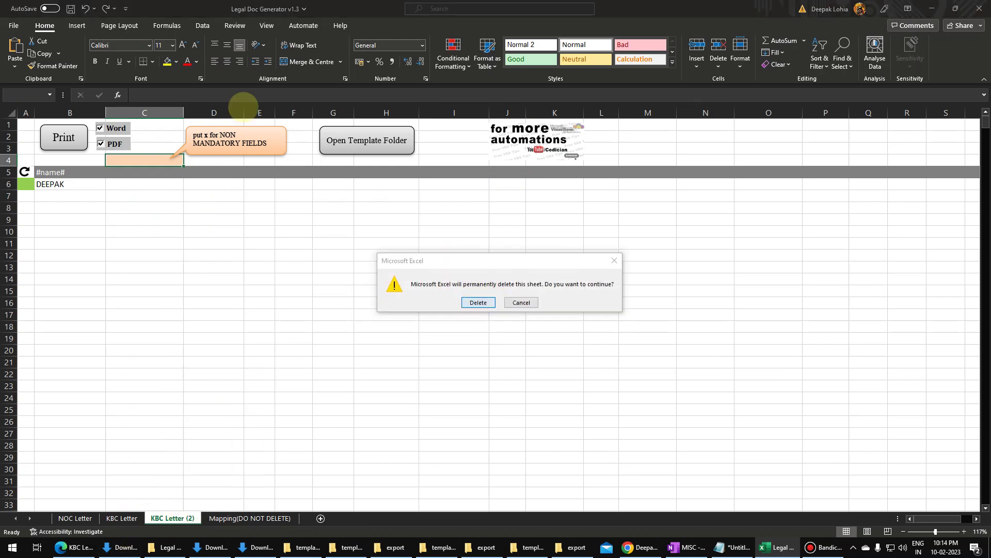
{"action": "key", "text": "Return"}
Switch to the NOC Letter sheet and inspect its #doj# and #passportNo# headers in row 5.
{"action": "left_click", "coordinate": [118, 518]}
{"action": "left_click", "coordinate": [74, 518]}
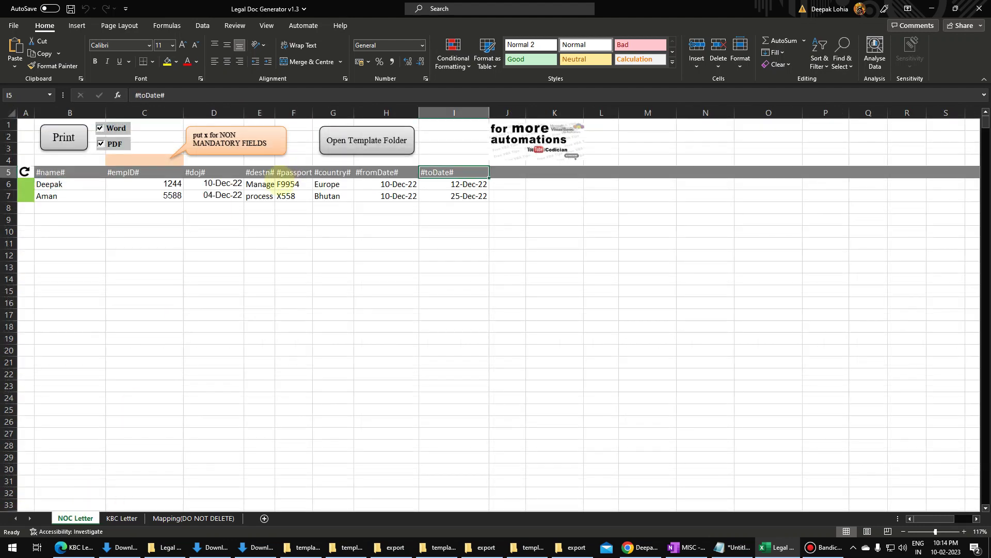
{"action": "left_click", "coordinate": [222, 171]}
{"action": "left_click", "coordinate": [297, 172]}
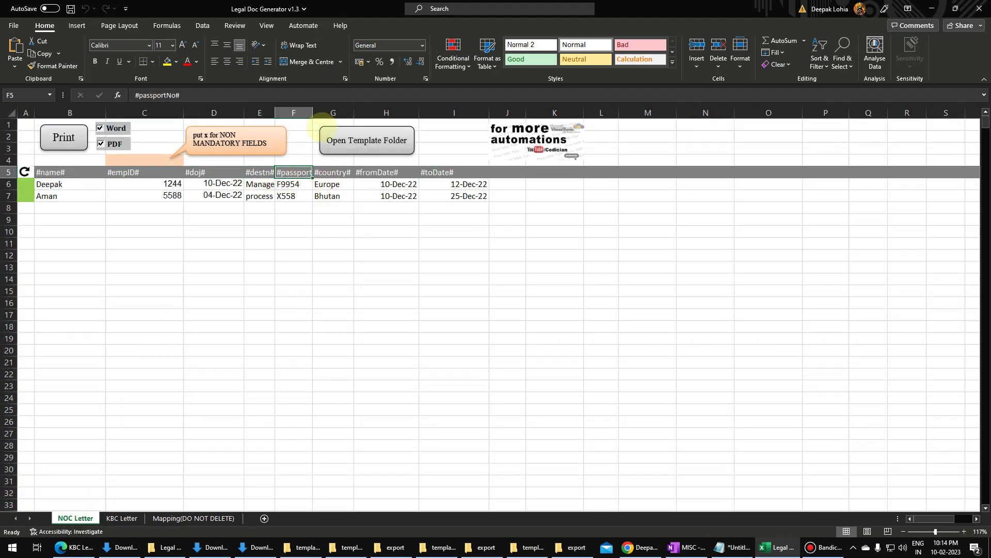
Try to mark the #passportNo# column as non-mandatory in cell F4.
{"action": "left_click", "coordinate": [297, 159]}
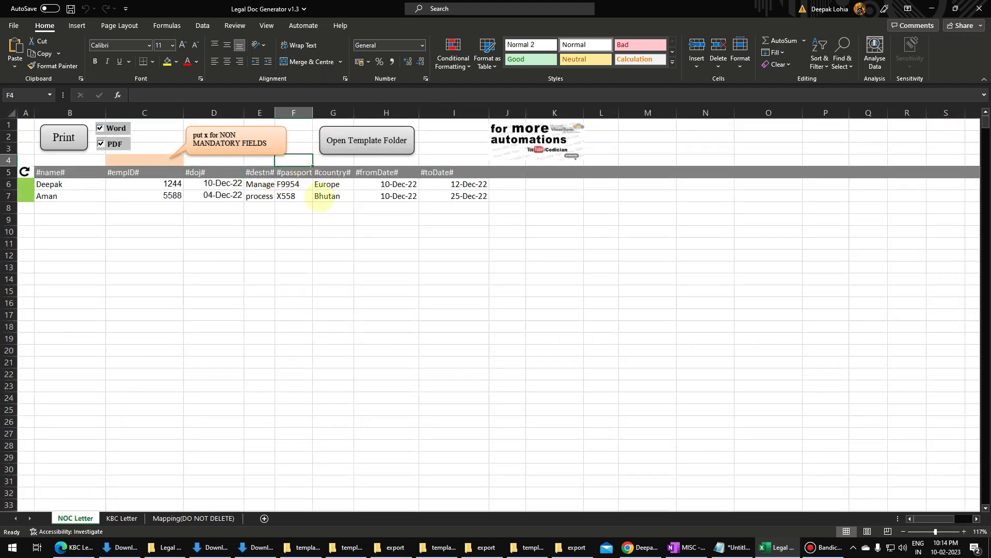
{"action": "type", "text": "X558"}
{"action": "left_click", "coordinate": [289, 227]}
{"action": "left_click", "coordinate": [293, 161]}
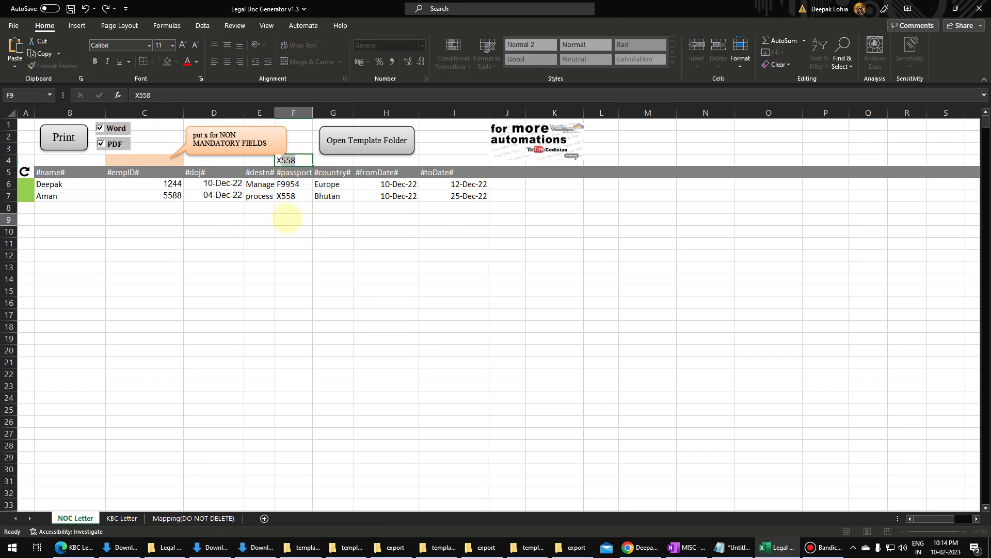
Clear the passport numbers in F6:F7 and widen column E to fit the designations.
{"action": "left_click_drag", "start_coordinate": [293, 184], "coordinate": [293, 196]}
{"action": "key", "text": "ctrl+v"}
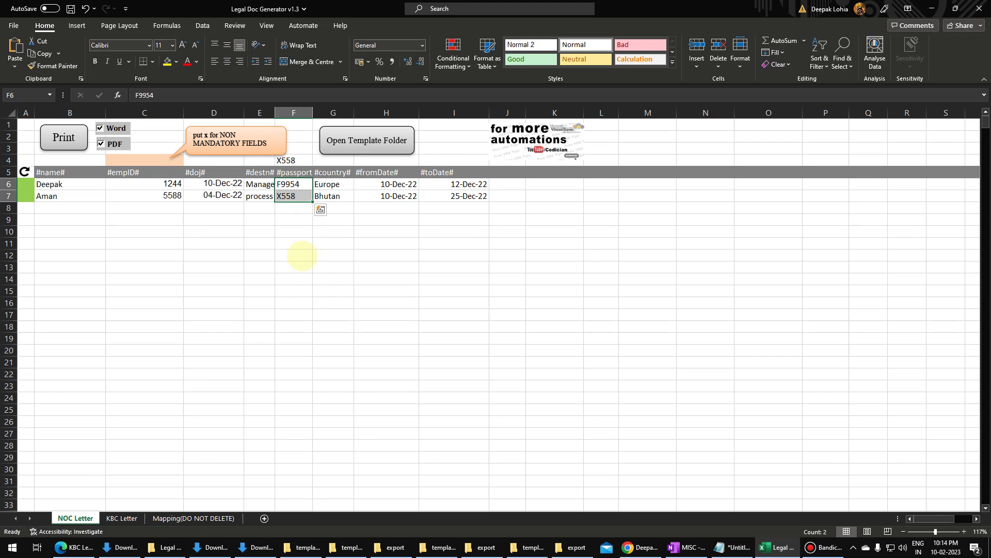
{"action": "key", "text": "Delete"}
{"action": "left_click", "coordinate": [299, 255]}
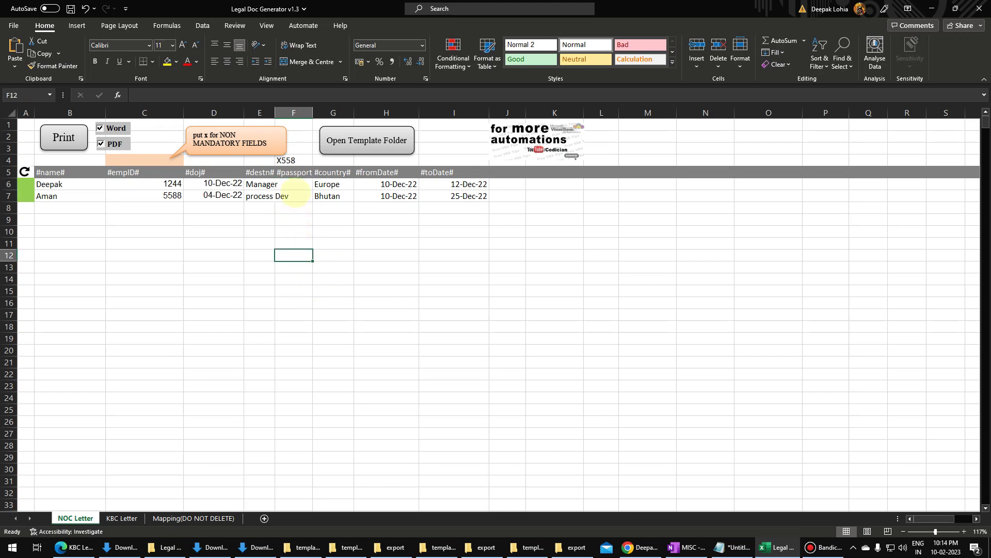
{"action": "left_click_drag", "start_coordinate": [275, 112], "coordinate": [293, 113]}
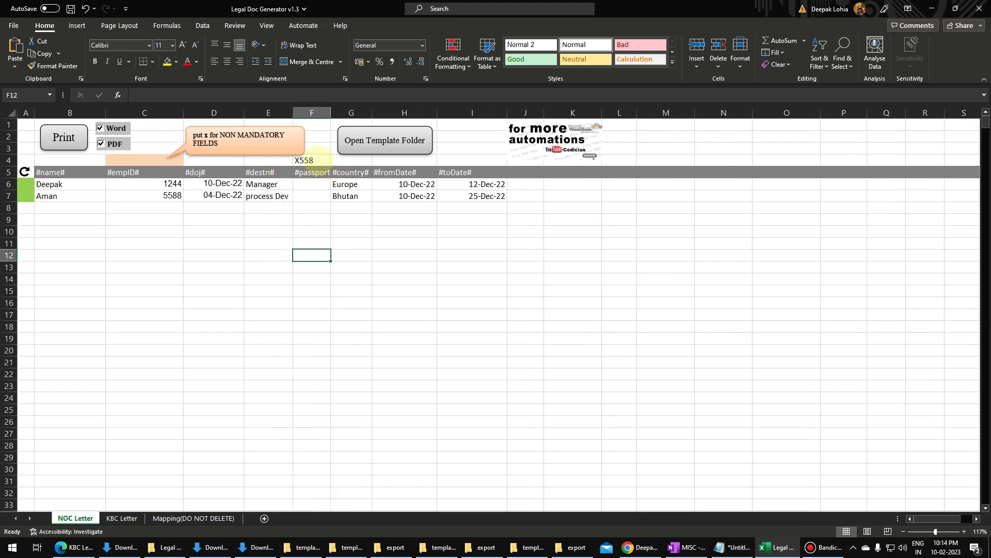
Clear the marker in F4 and try to generate the NOC letters with the passport numbers blank.
{"action": "left_click", "coordinate": [312, 160]}
{"action": "key", "text": "Delete"}
{"action": "left_click", "coordinate": [64, 137]}
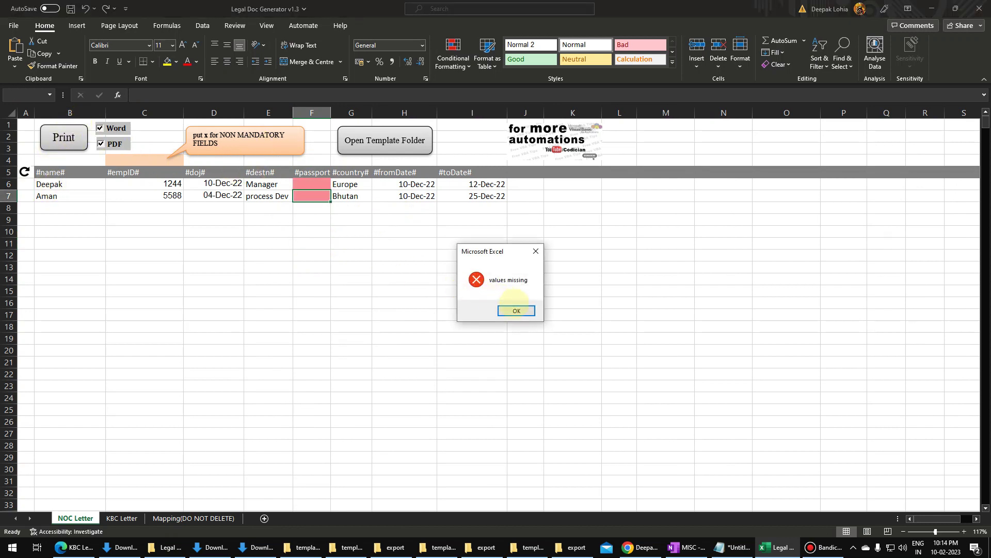
{"action": "left_click", "coordinate": [516, 309]}
Mark the #passportNo# column as non-mandatory with x in F4 and generate the NOC letters.
{"action": "left_click", "coordinate": [318, 159]}
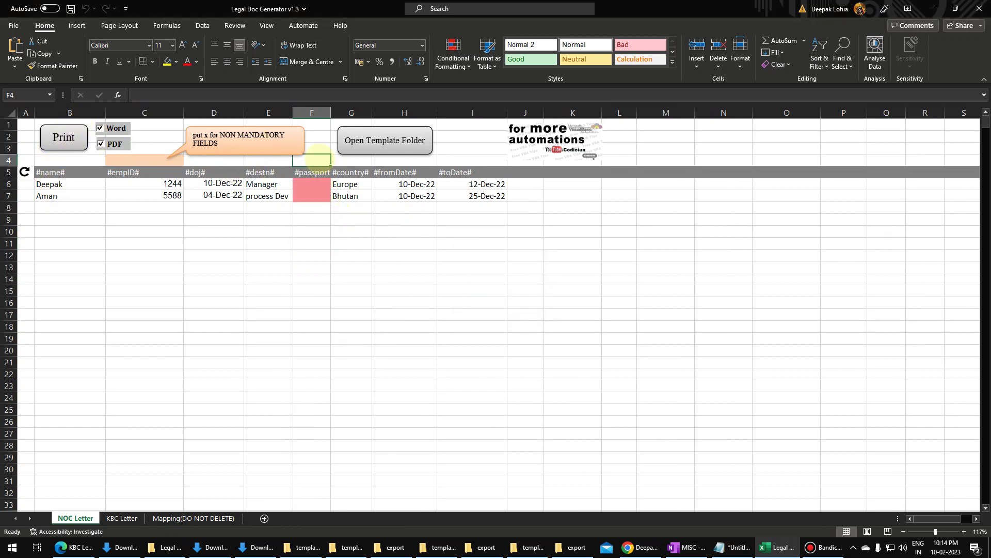
{"action": "type", "text": "x"}
{"action": "left_click", "coordinate": [325, 230]}
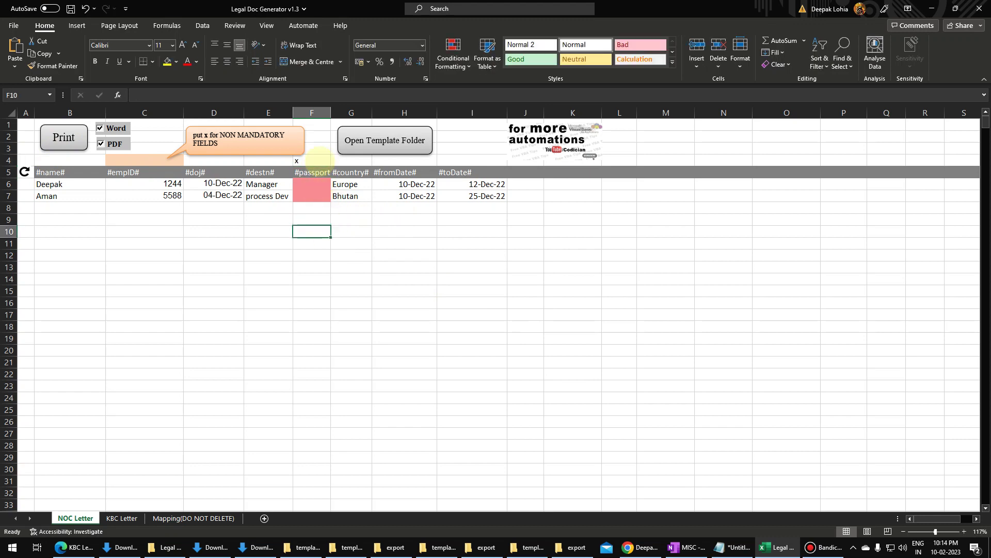
{"action": "left_click", "coordinate": [63, 139]}
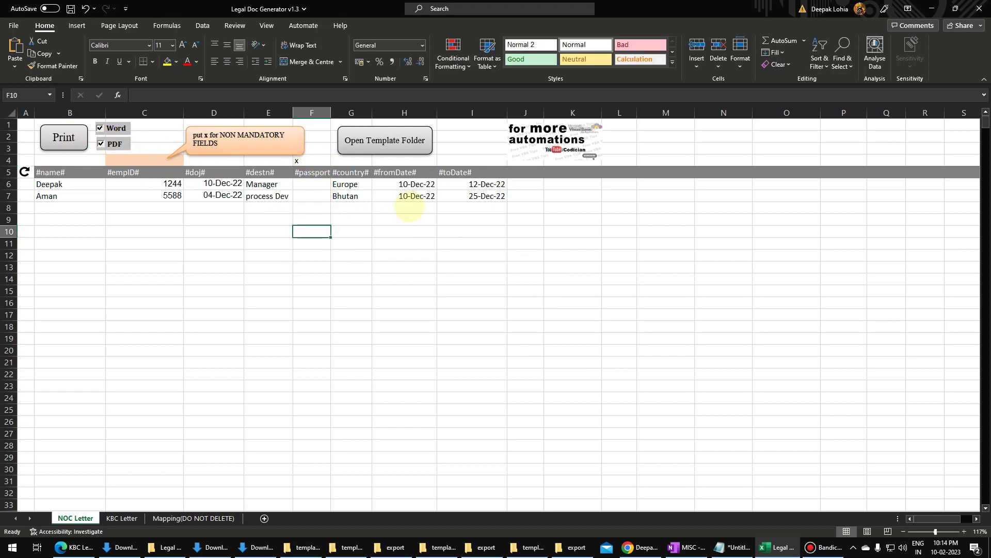